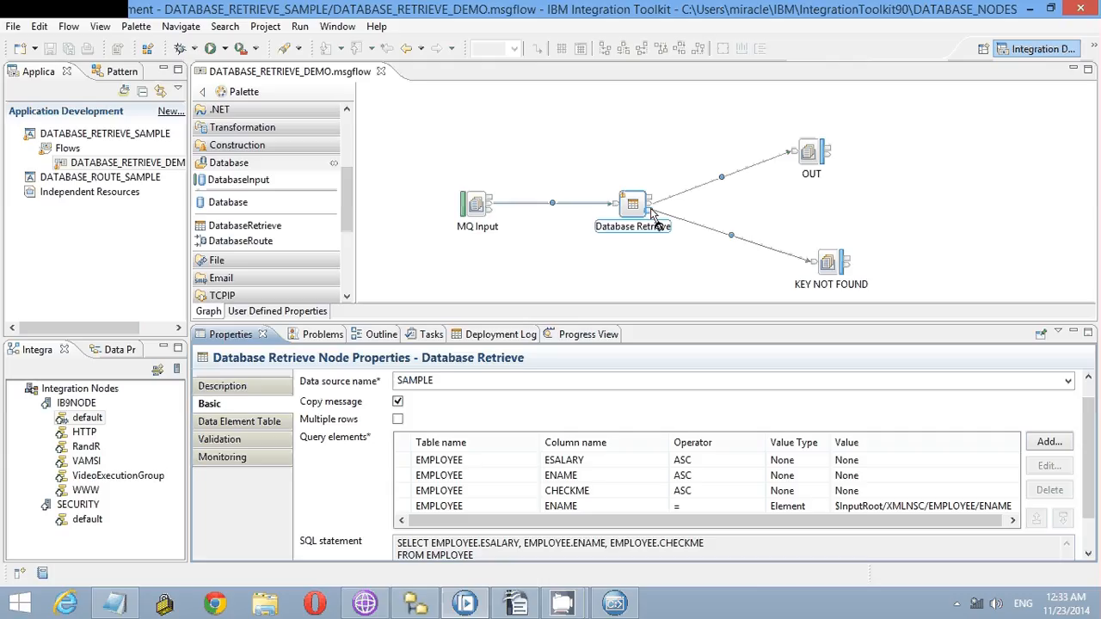
- Switch to WebSphere MQ Explorer and examine the properties of the JDBCProviders/SAMPLE configurable service down to the type4 driver class name
click(366, 604)
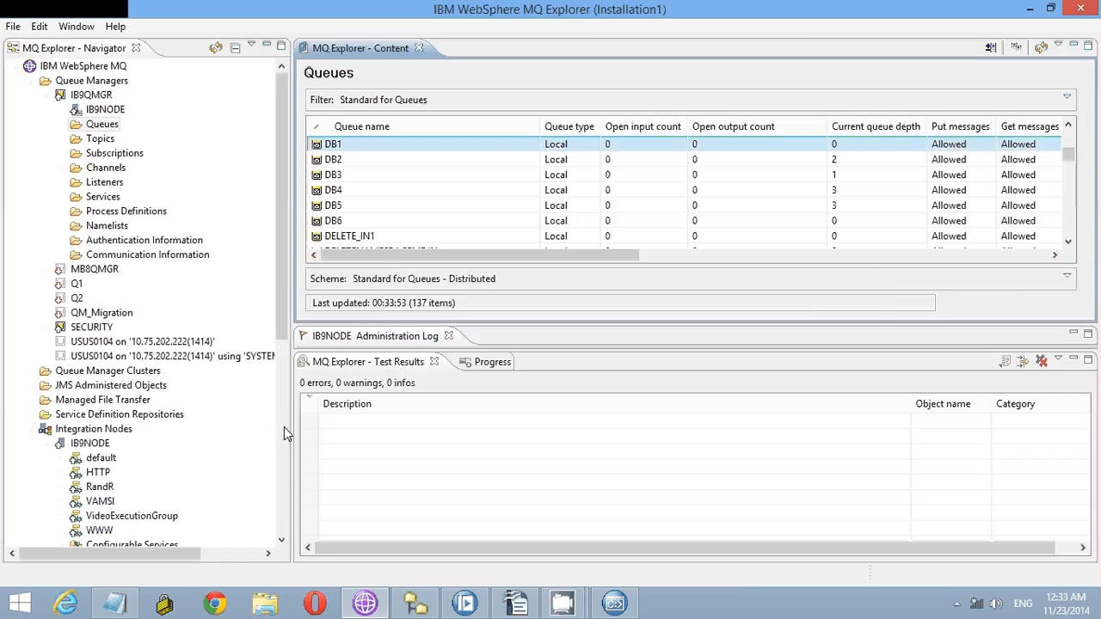
click(178, 386)
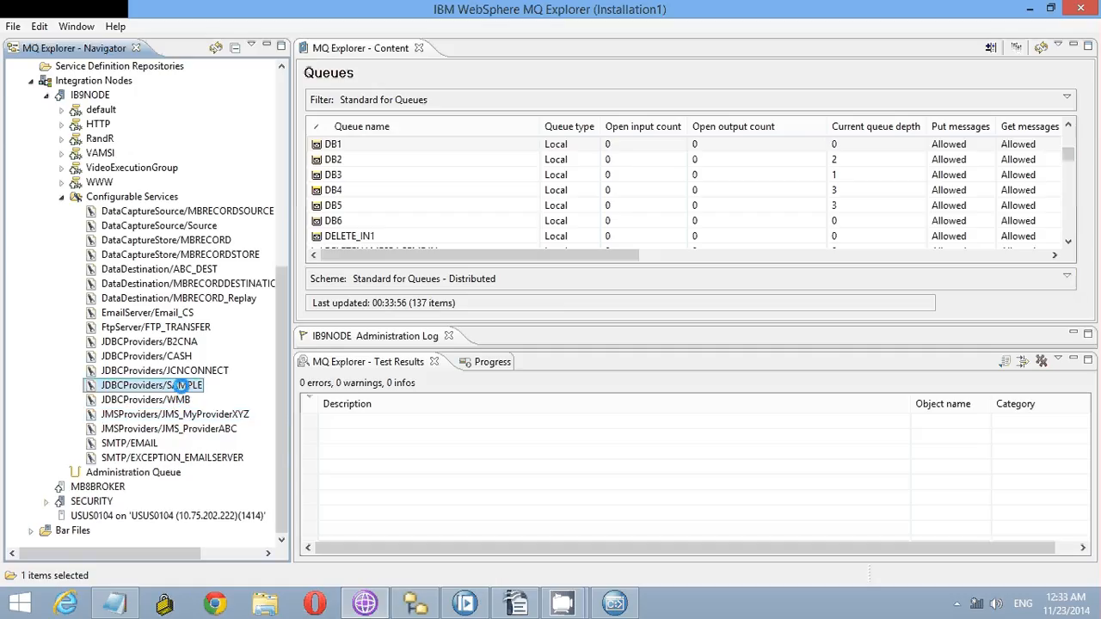
double_click(179, 386)
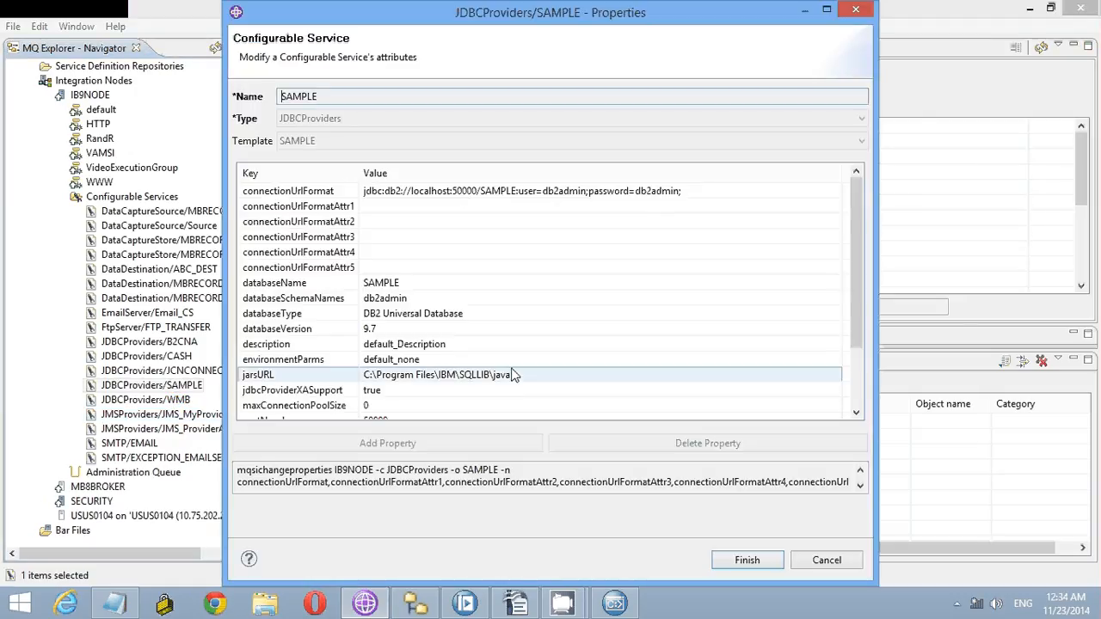
drag(856, 294, 856, 346)
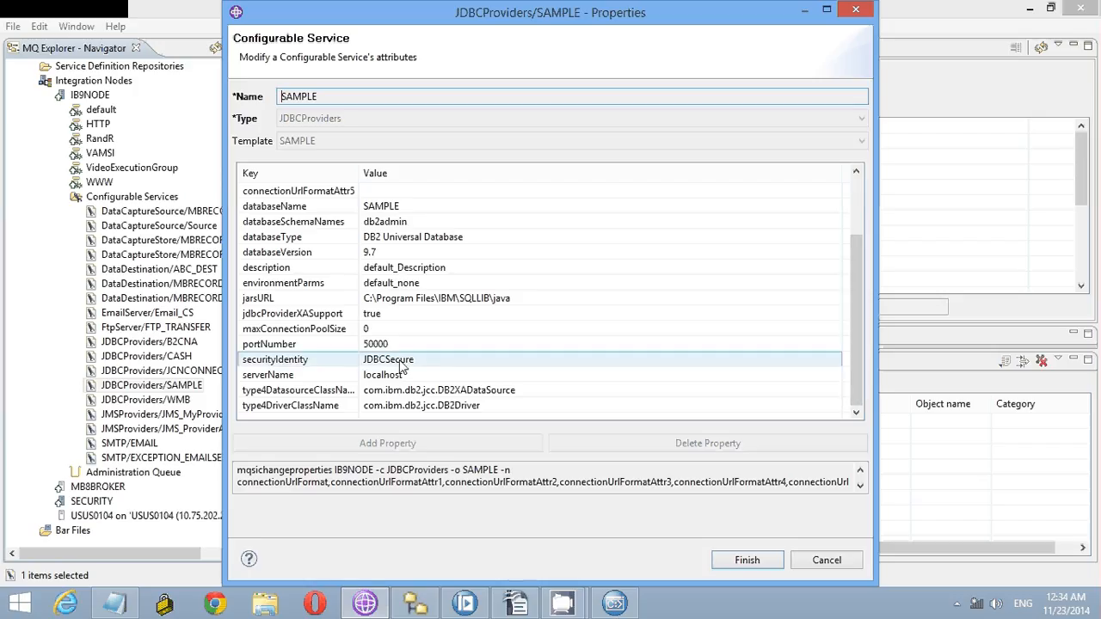
- Review the MQSISETDBPARMS and mqsireload commands for IB9NODE in the Integration Console and minimize its window
click(613, 603)
drag(441, 126, 613, 163)
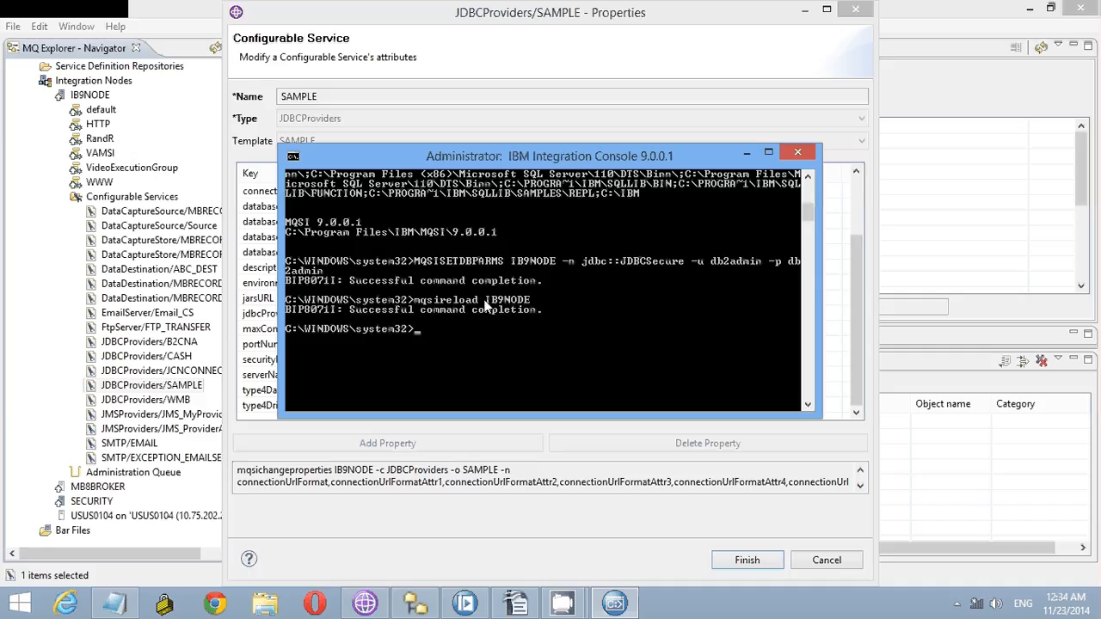
click(745, 155)
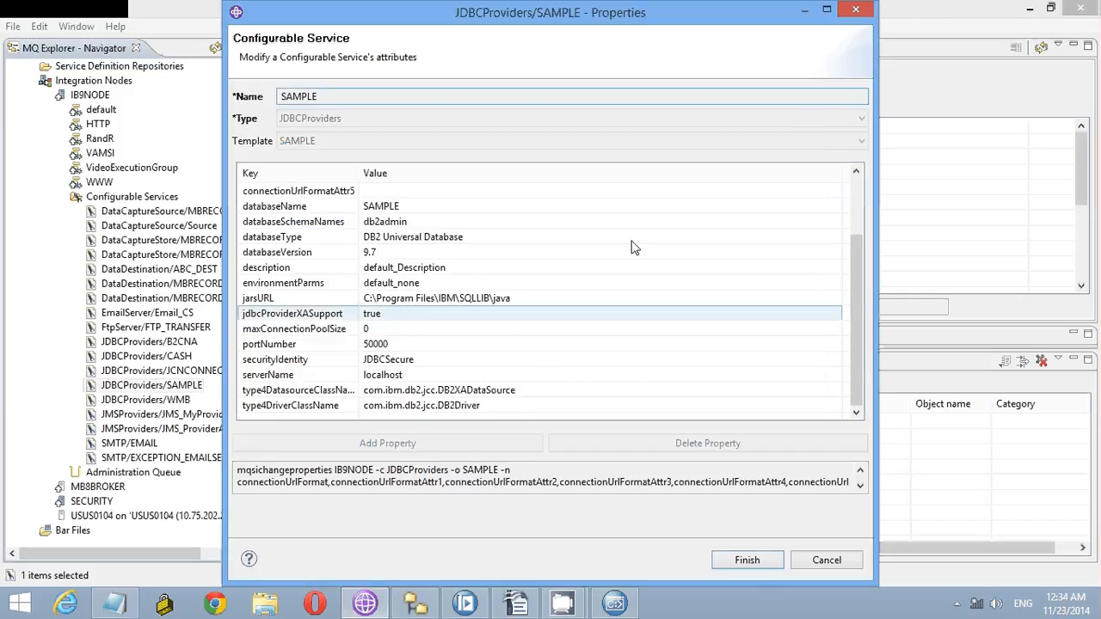
- Close the JDBCProviders/SAMPLE properties, view them once more and cancel without making changes
click(808, 558)
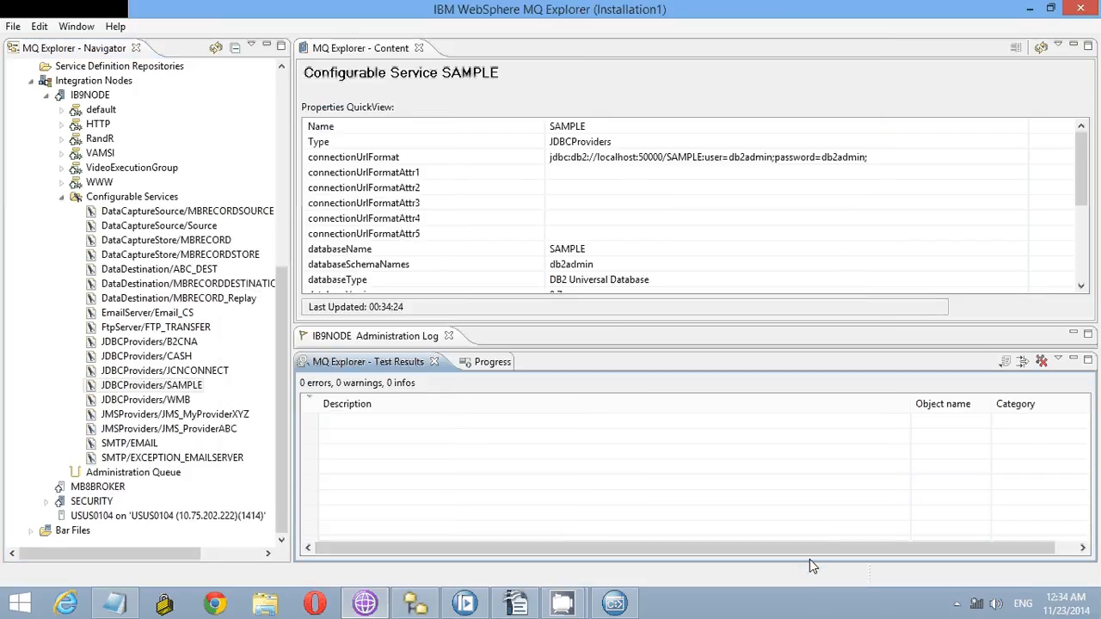
click(188, 386)
double_click(191, 391)
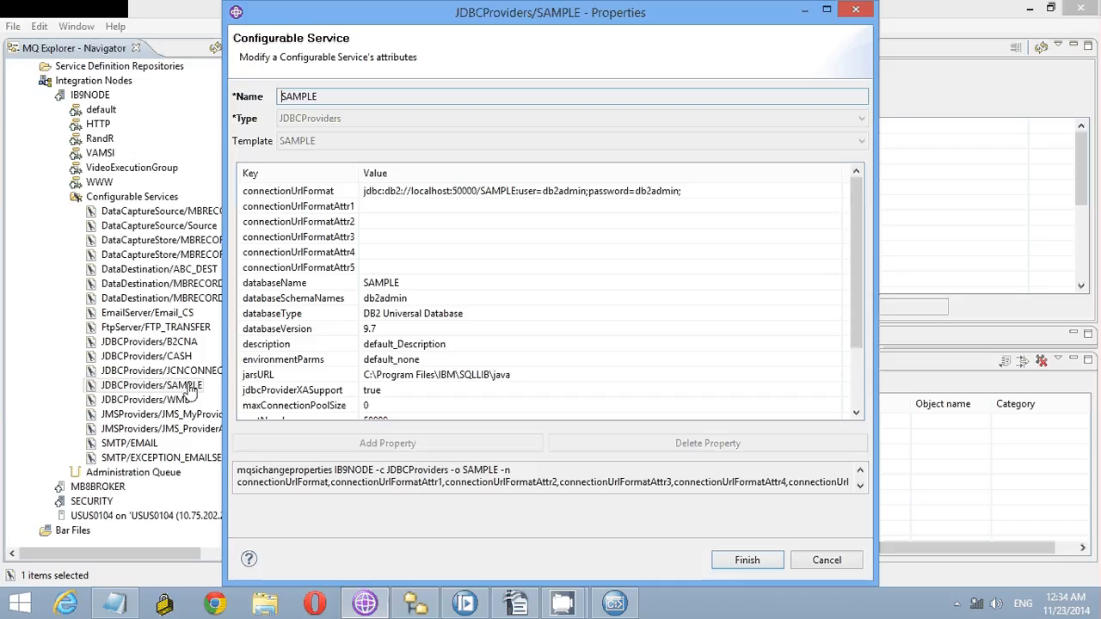
click(824, 560)
- Switch to the Integration Toolkit and review the Database Retrieve node's data element table, validation options and monitoring events
click(472, 605)
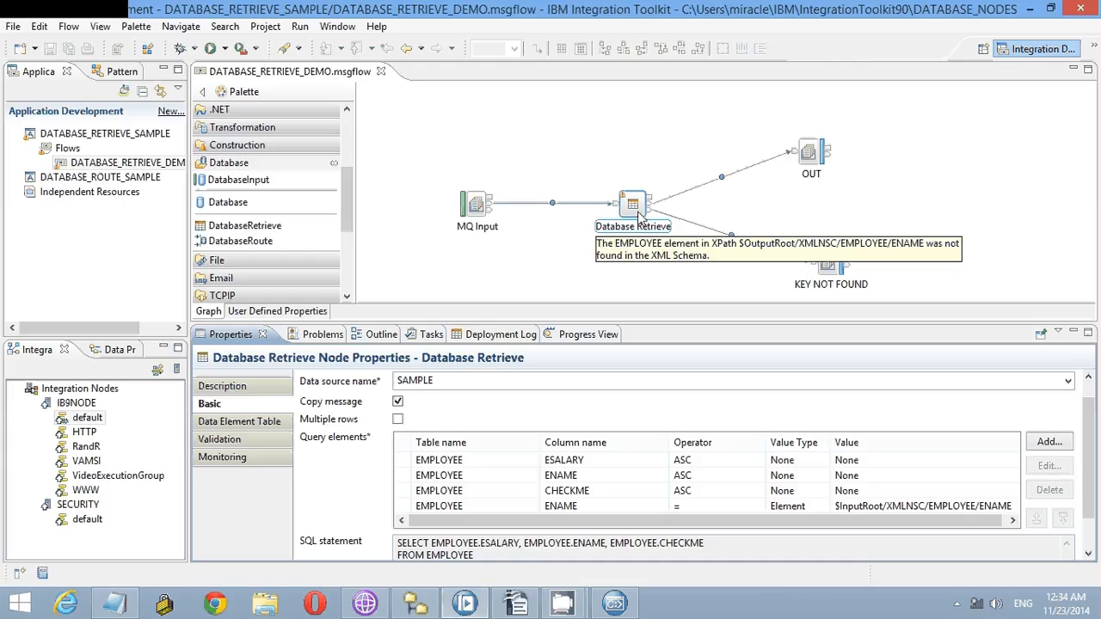
click(275, 425)
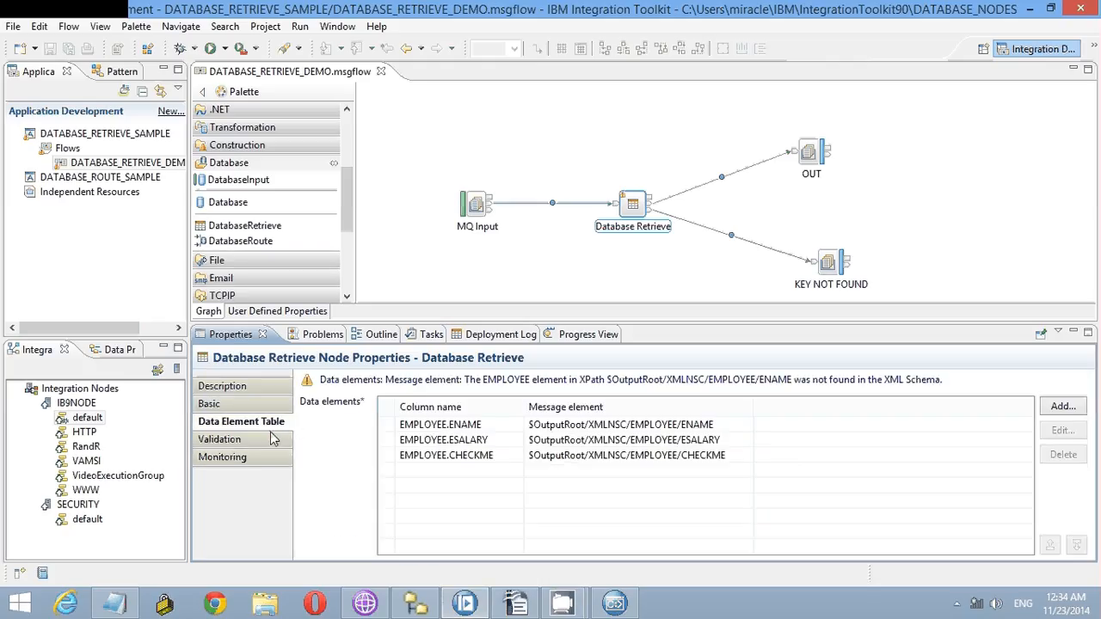
click(274, 440)
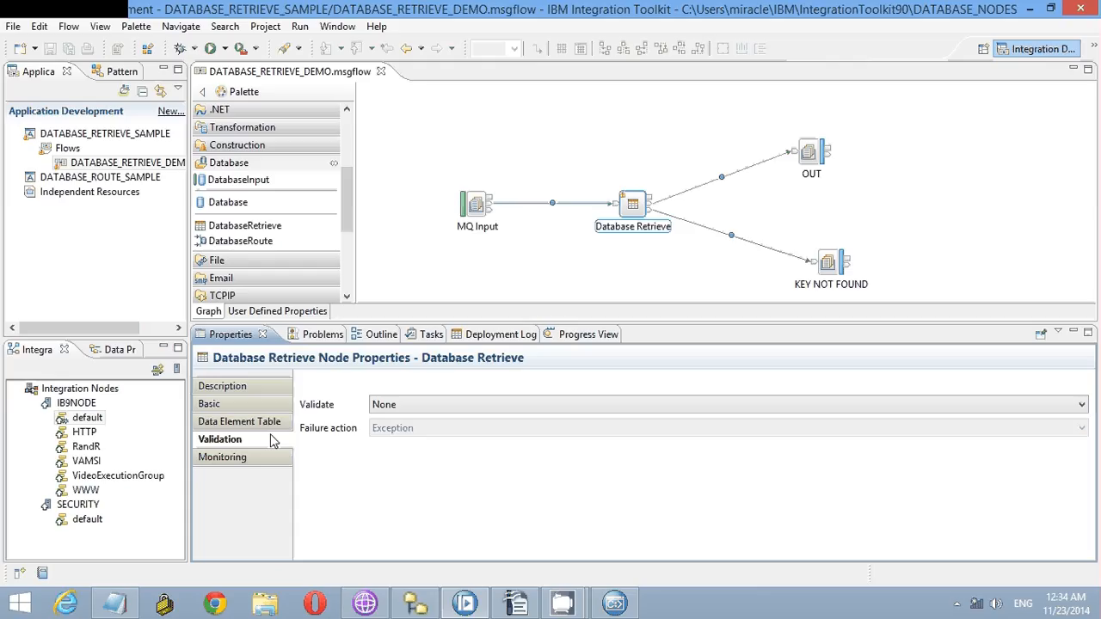
click(400, 405)
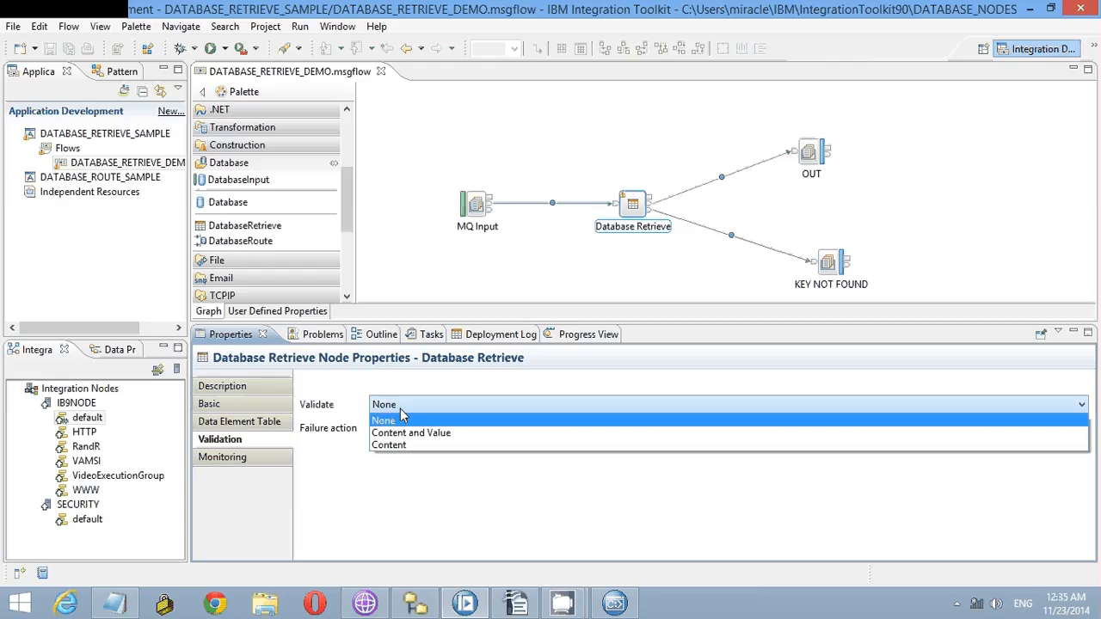
click(400, 410)
click(257, 458)
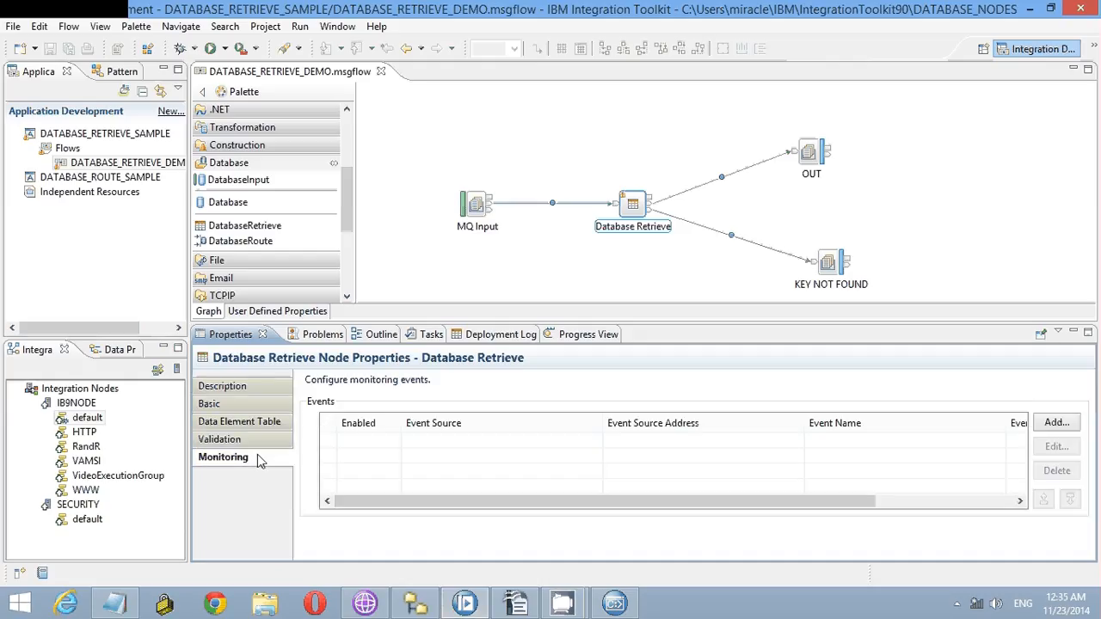
click(265, 440)
- Review the Database Retrieve node's basic properties, from the data source name down to the SQL statement
click(278, 405)
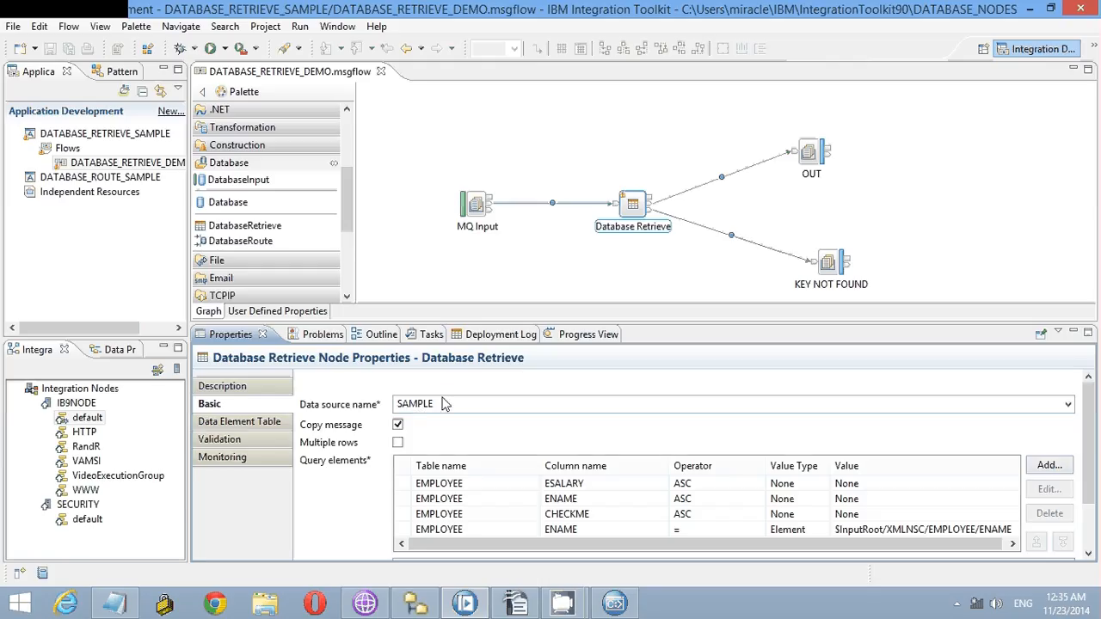
click(443, 404)
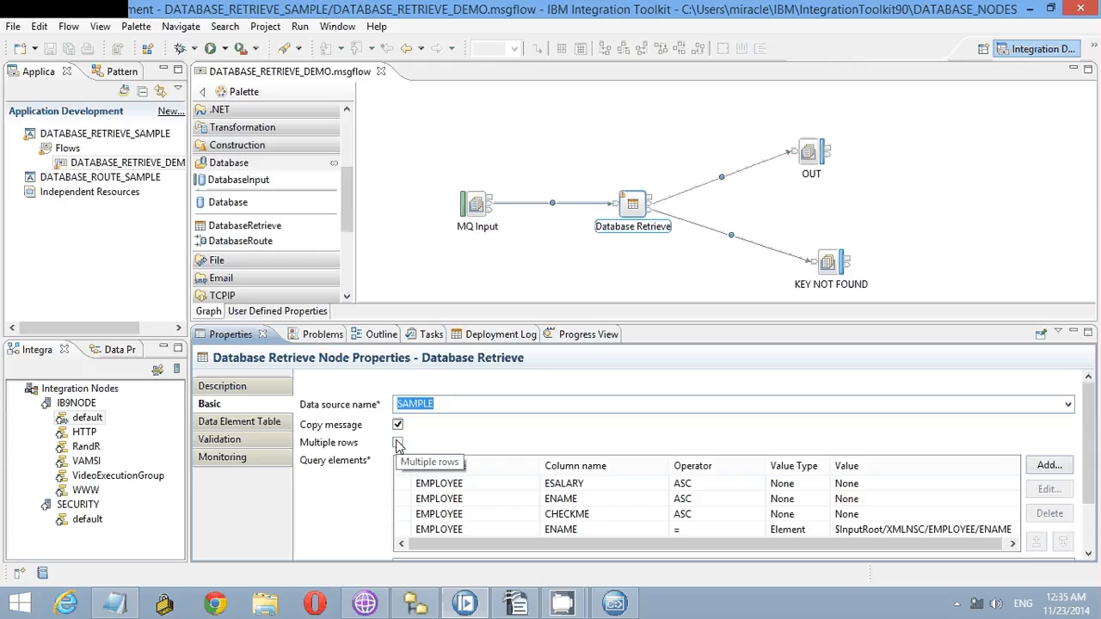
drag(1094, 414, 1085, 490)
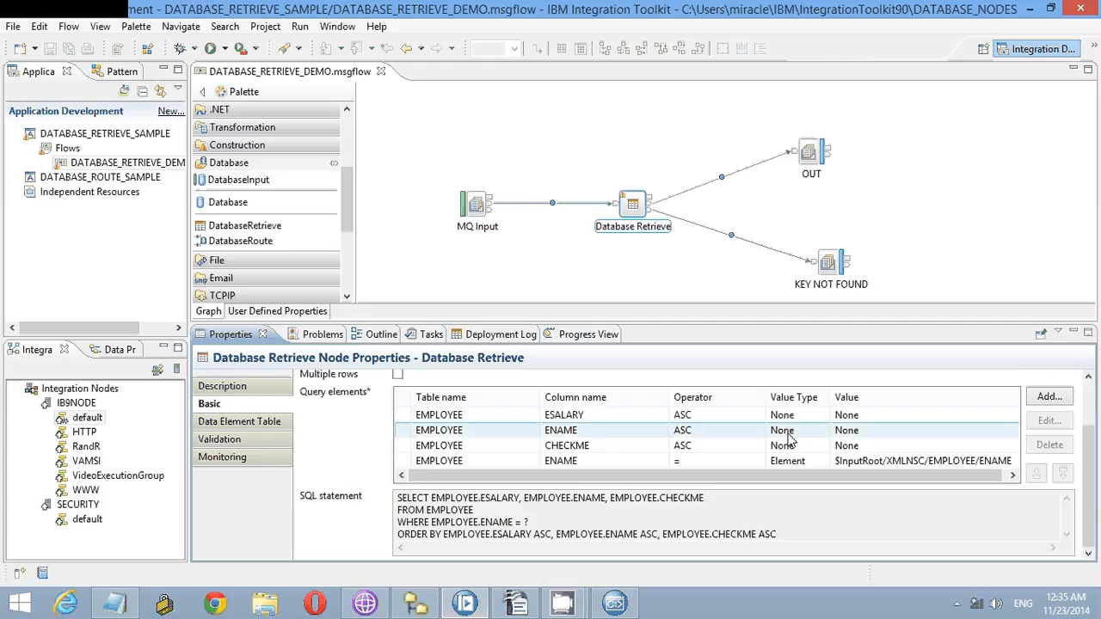
- Inspect the operator choices for a new query elements entry and cancel the entry
click(1048, 403)
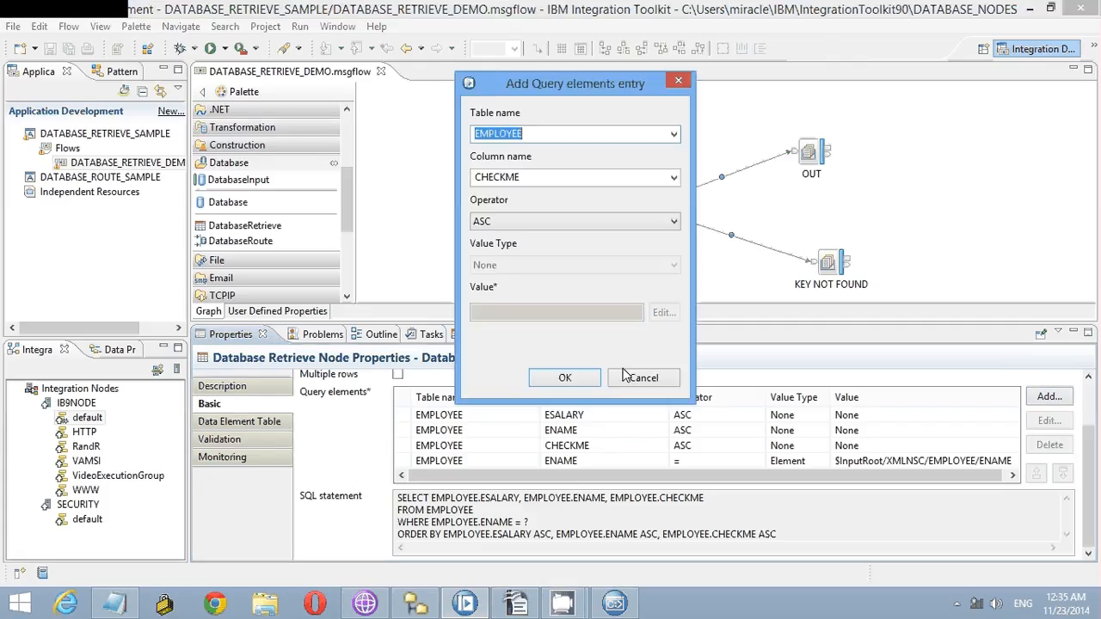
click(643, 222)
click(638, 236)
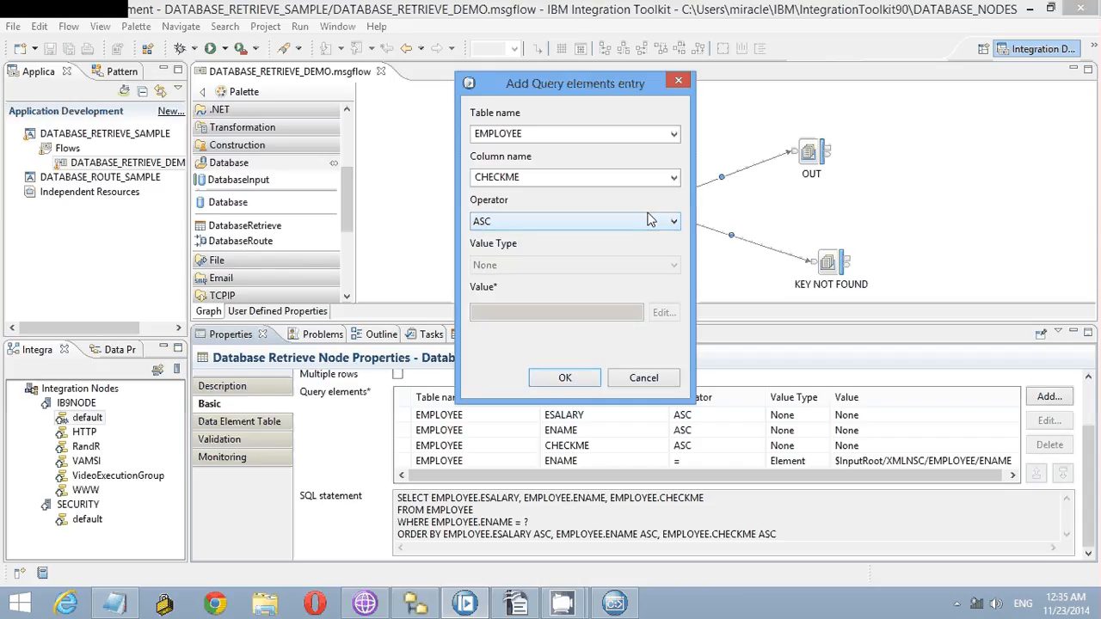
click(643, 378)
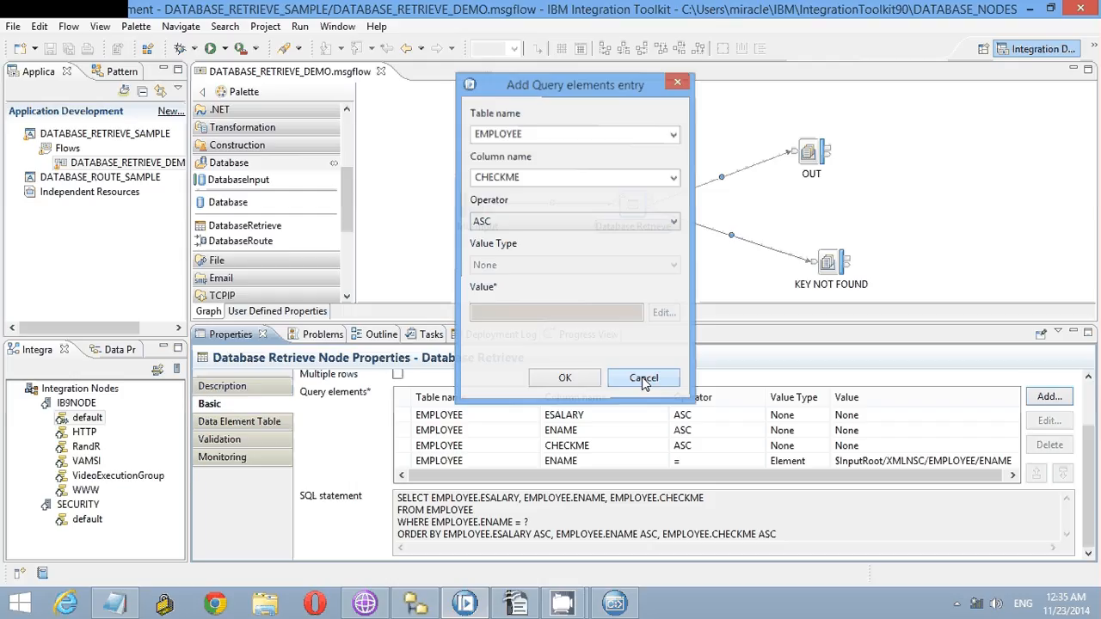
- Highlight the columns EMPLOYEE.ESALARY, EMPLOYEE.ENAME and EMPLOYEE.CHECKME in the SELECT clause of the SQL statement
click(433, 498)
drag(485, 498, 538, 498)
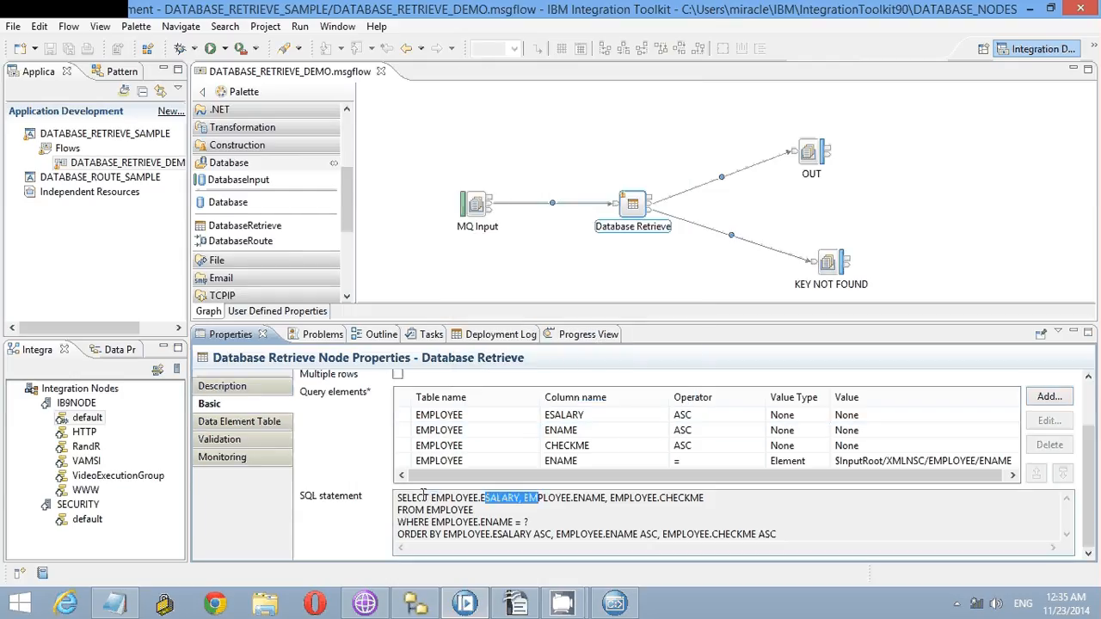
drag(430, 498, 562, 498)
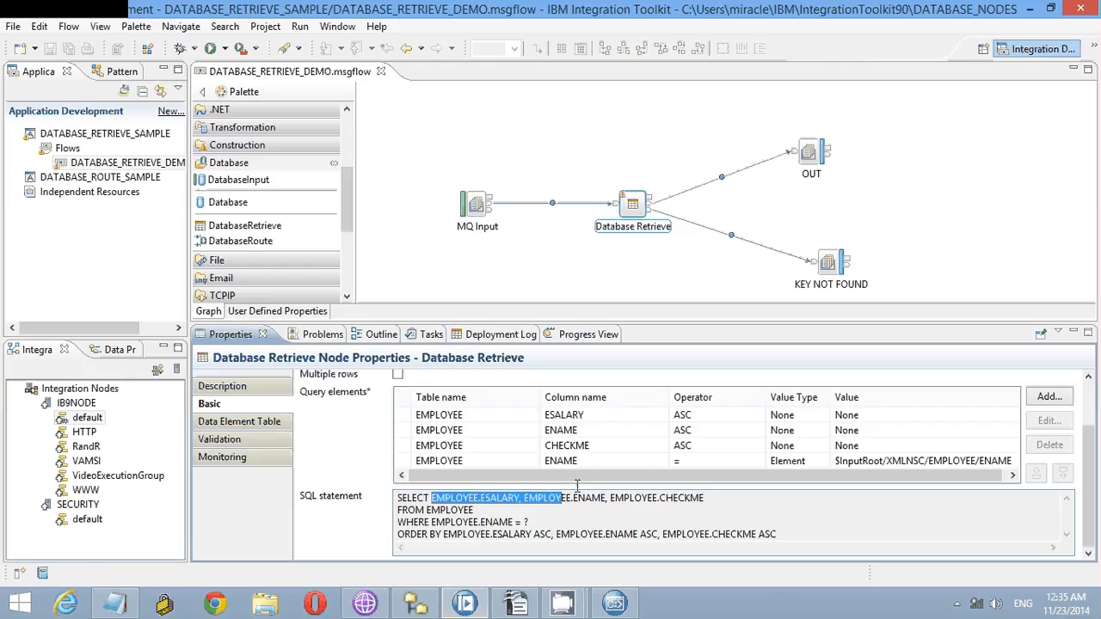
shift+click(705, 497)
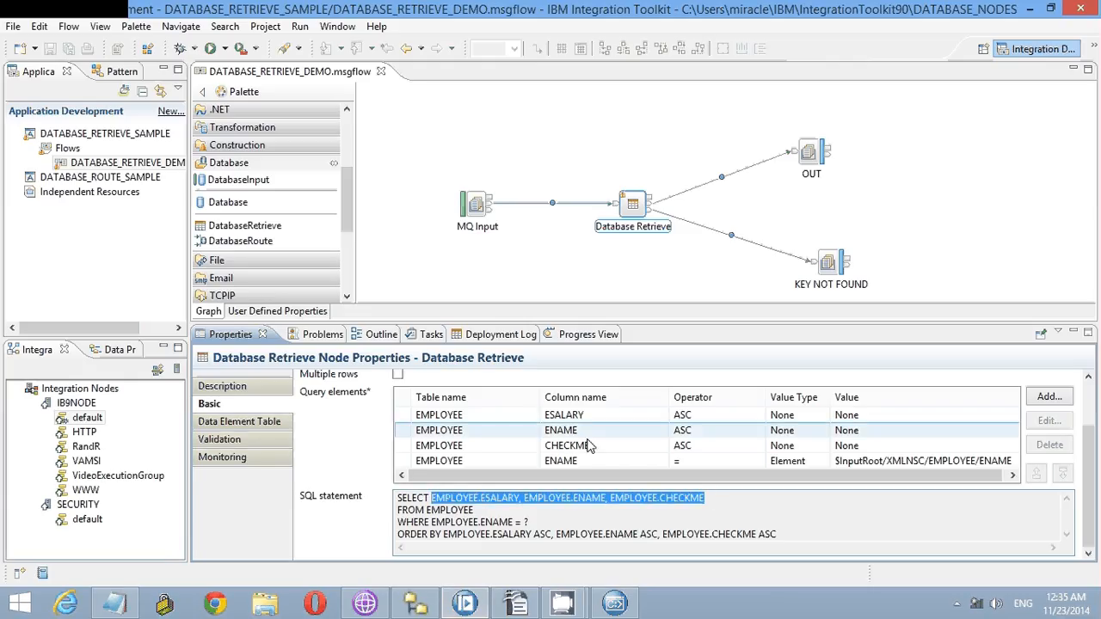
- Switch to DB2 Control Center, view the rows of the EMPLOYEE table and close the table
click(417, 604)
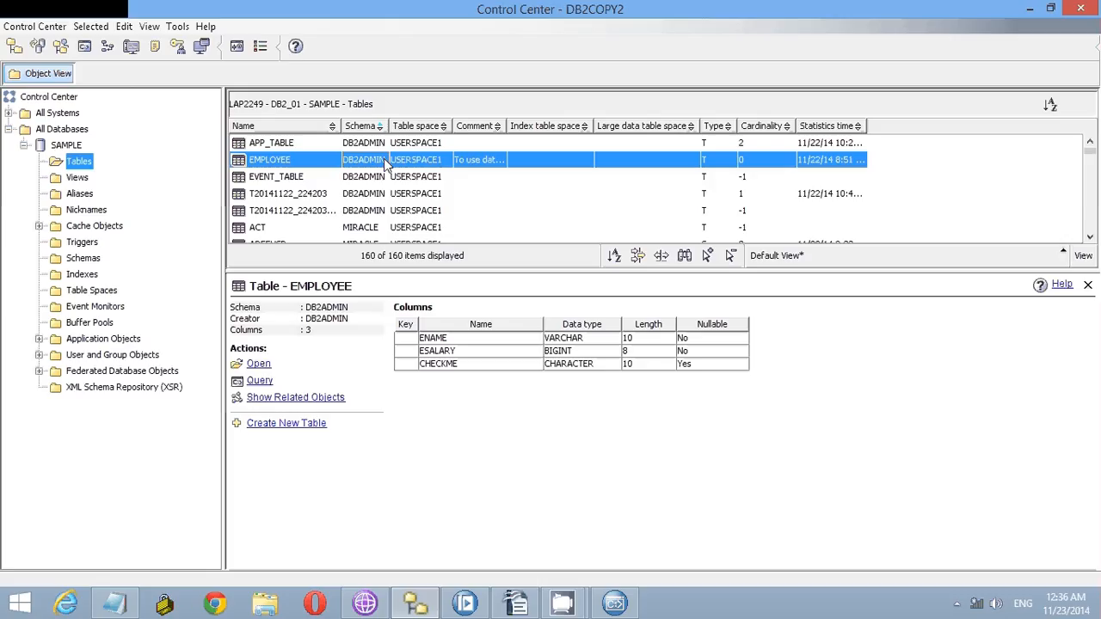
double_click(387, 165)
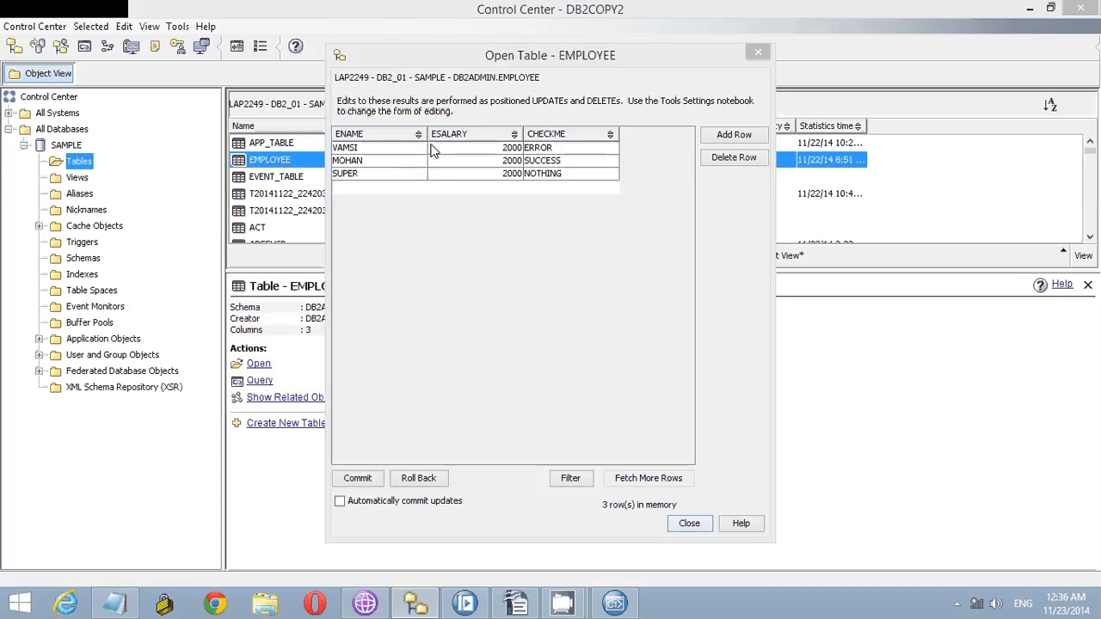
click(757, 54)
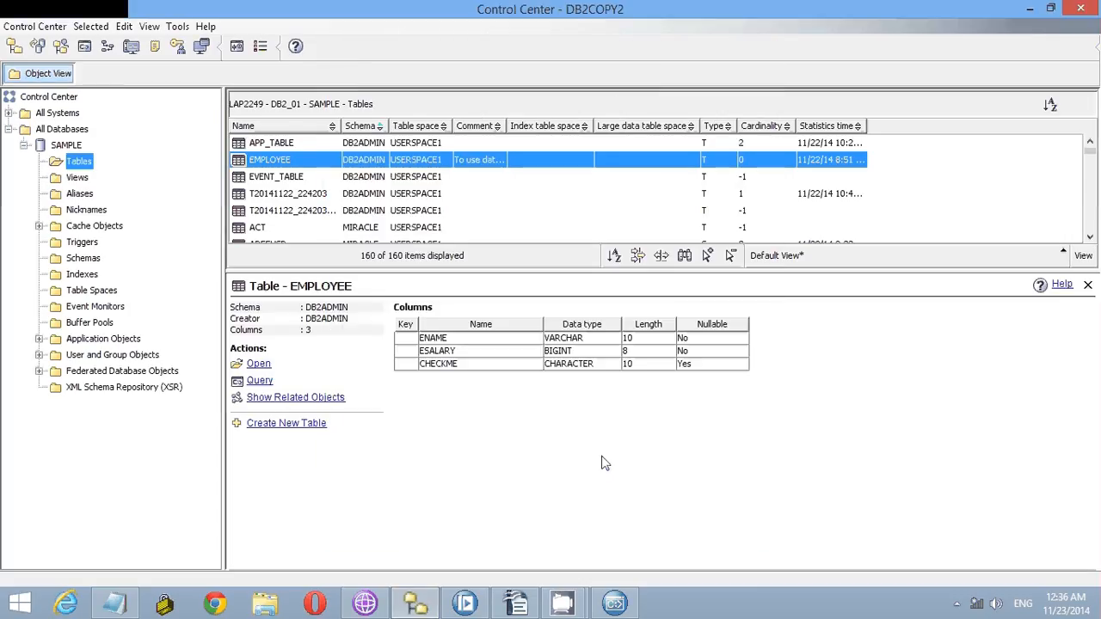
- Return to the Integration Toolkit, view the form for adding a query elements entry and cancel it
click(479, 607)
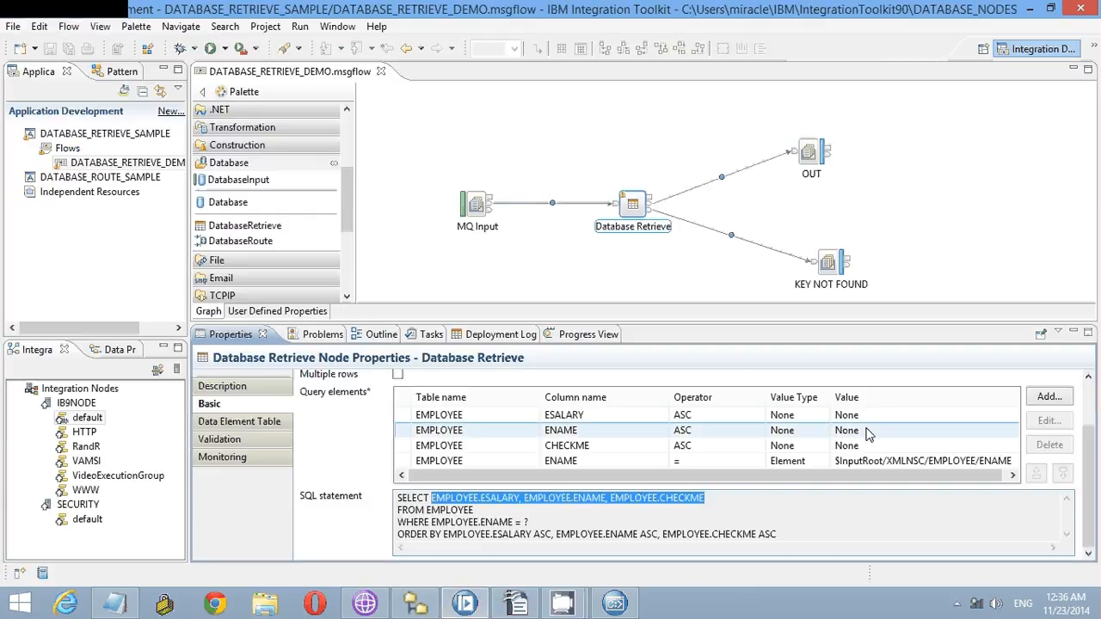
click(1047, 398)
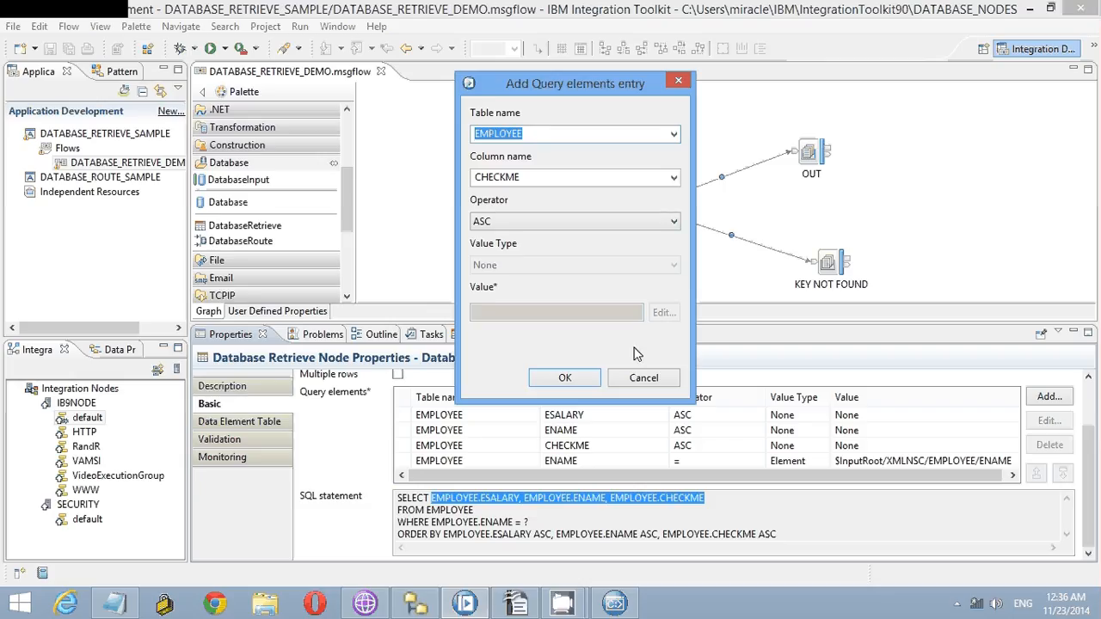
click(643, 378)
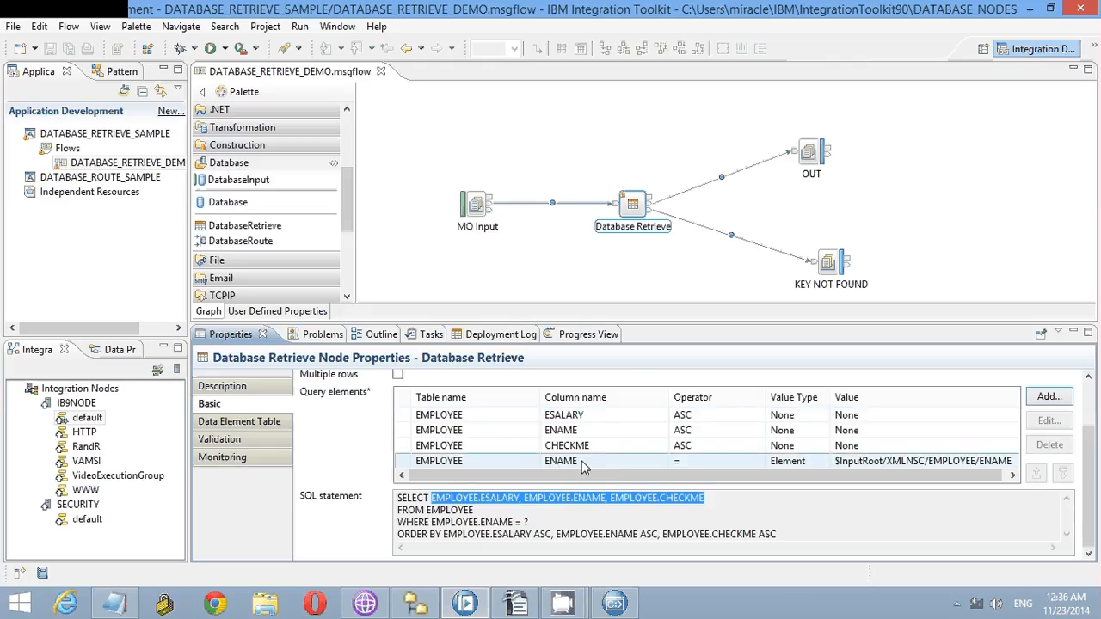
- Clear the SQL text highlight and select the $InputRoot/XMLNSC/EMPLOYEE/ENAME value of the ENAME equality condition
click(538, 528)
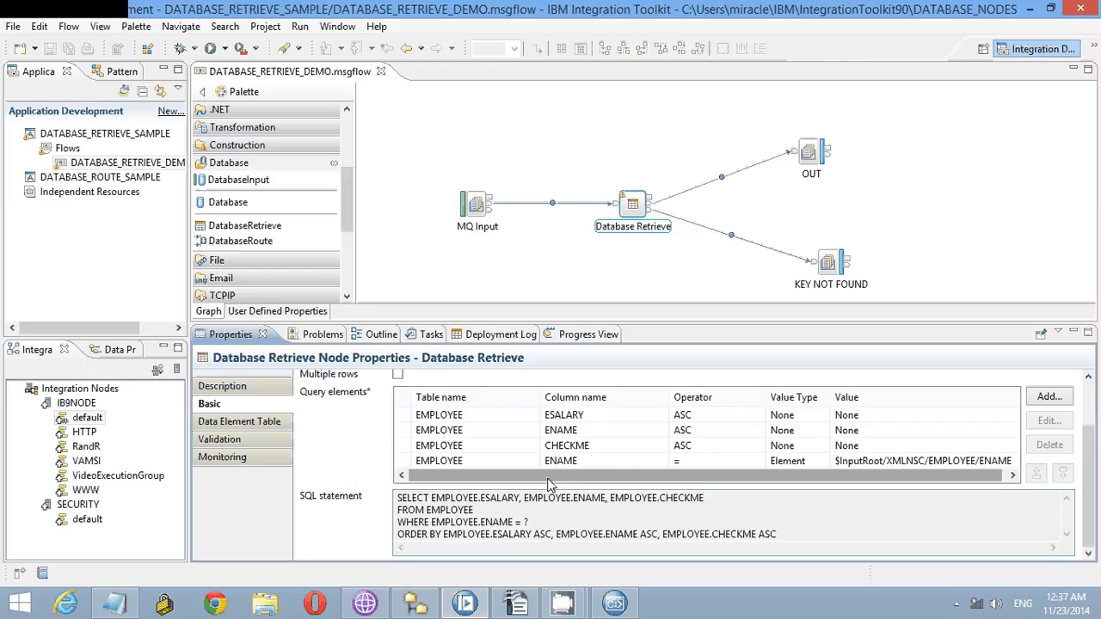
click(921, 463)
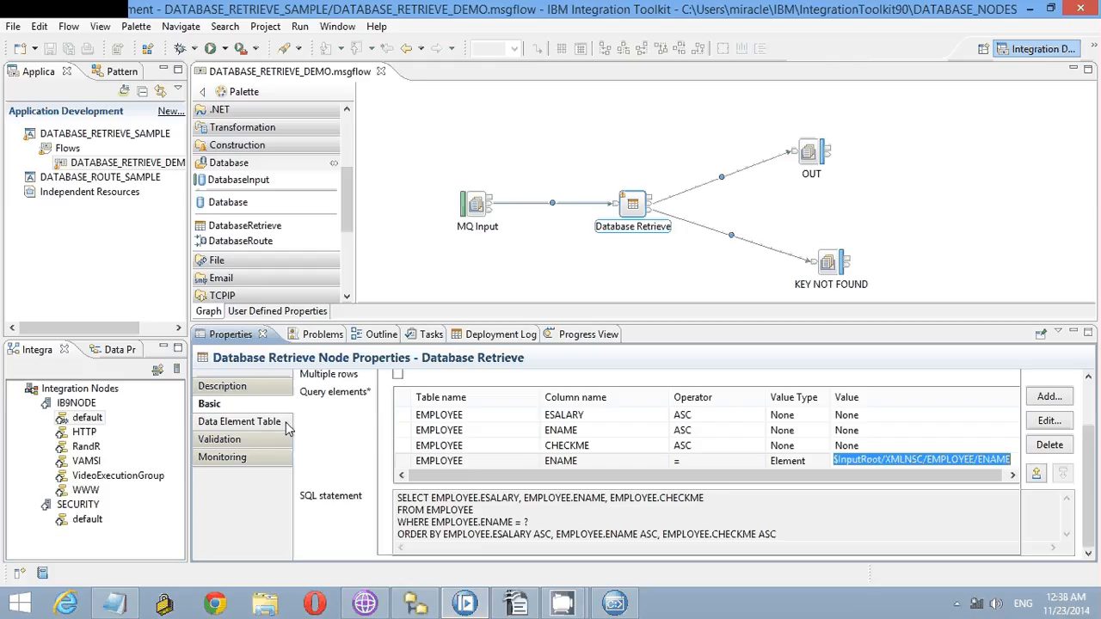
- Examine the data element table and the column choices for a new entry, cancel the entry and return to the basic properties
click(283, 422)
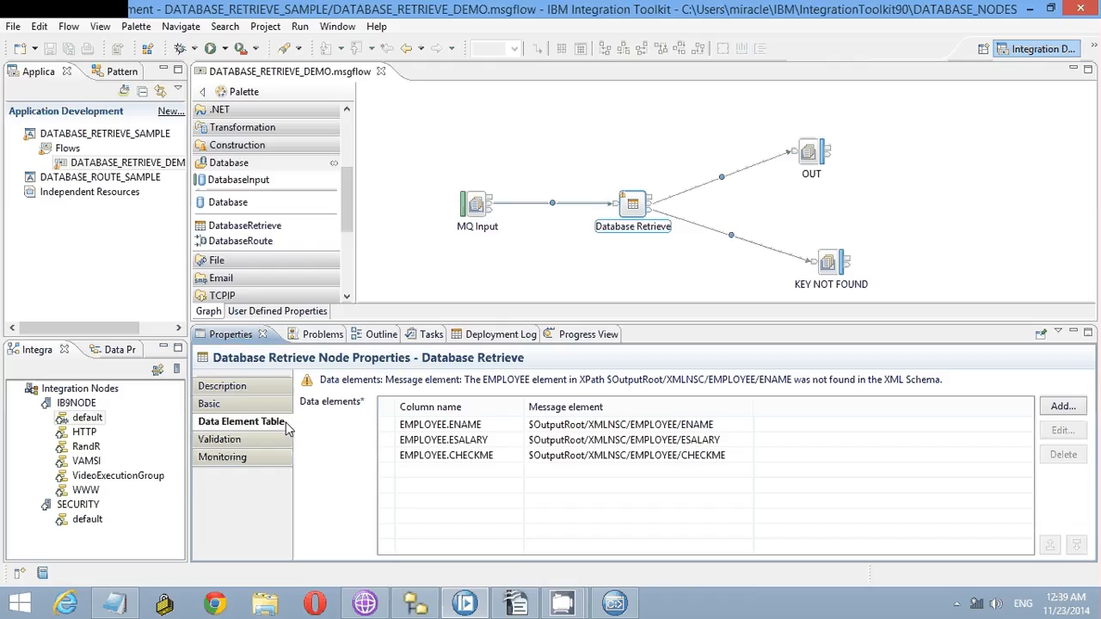
click(466, 439)
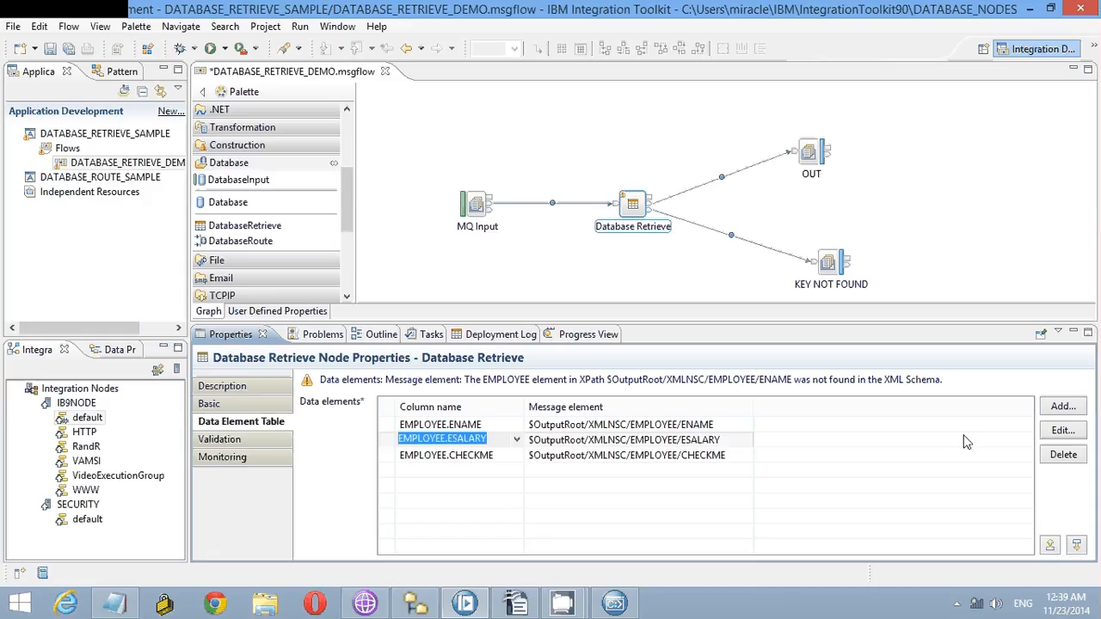
click(1063, 408)
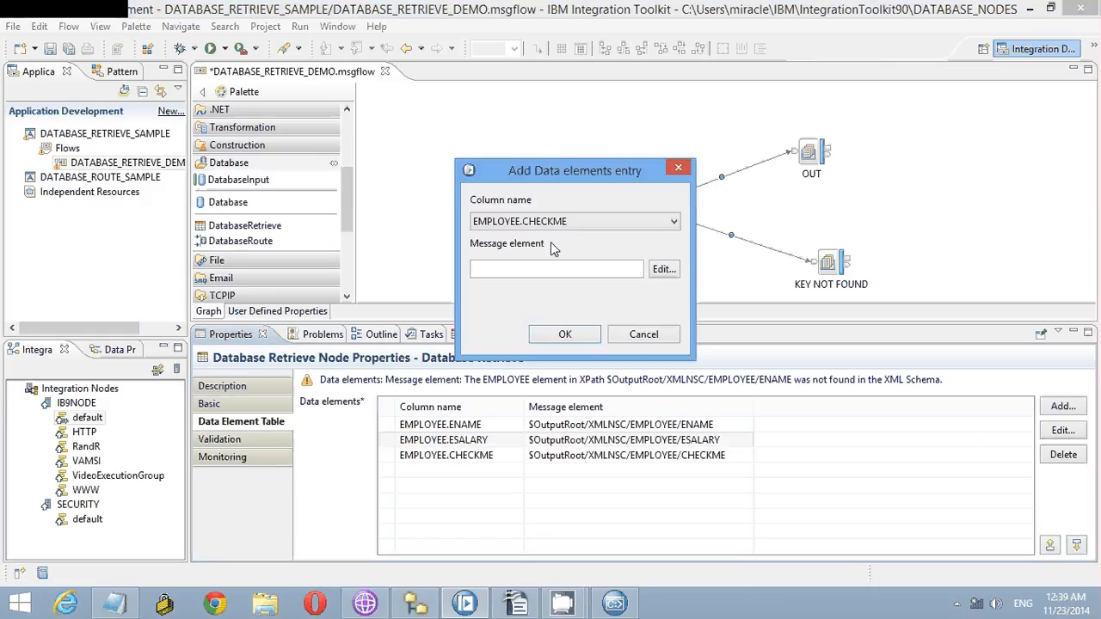
click(562, 222)
click(560, 224)
key(Escape)
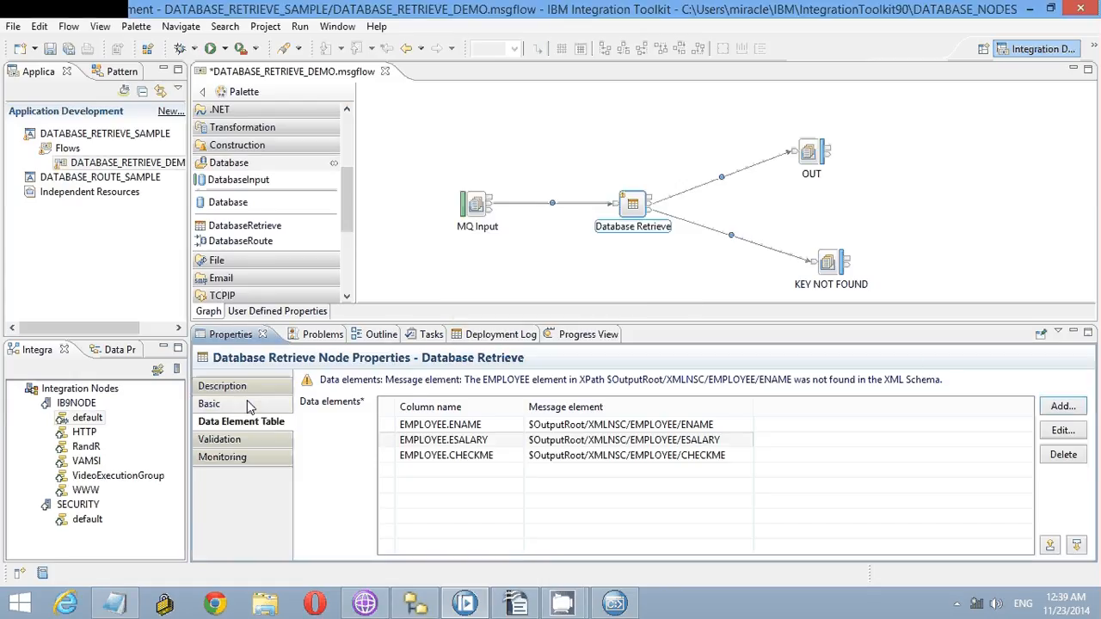
click(211, 404)
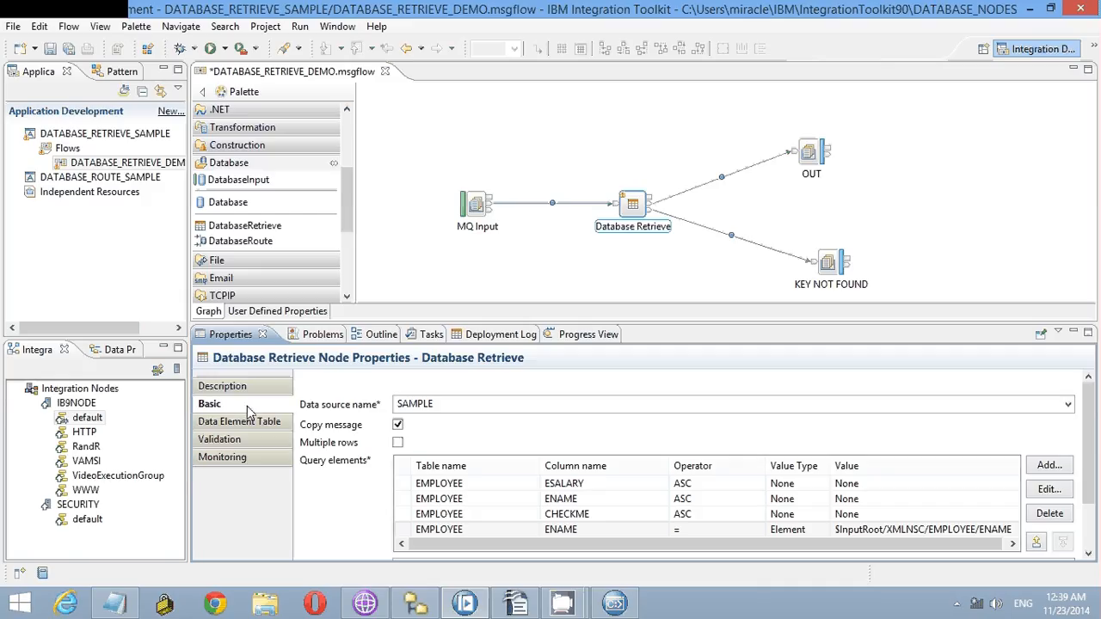
- Examine the XPath Expression Builder choices for a new data elements entry, cancel the entry, and review the basic properties and data element table
click(251, 421)
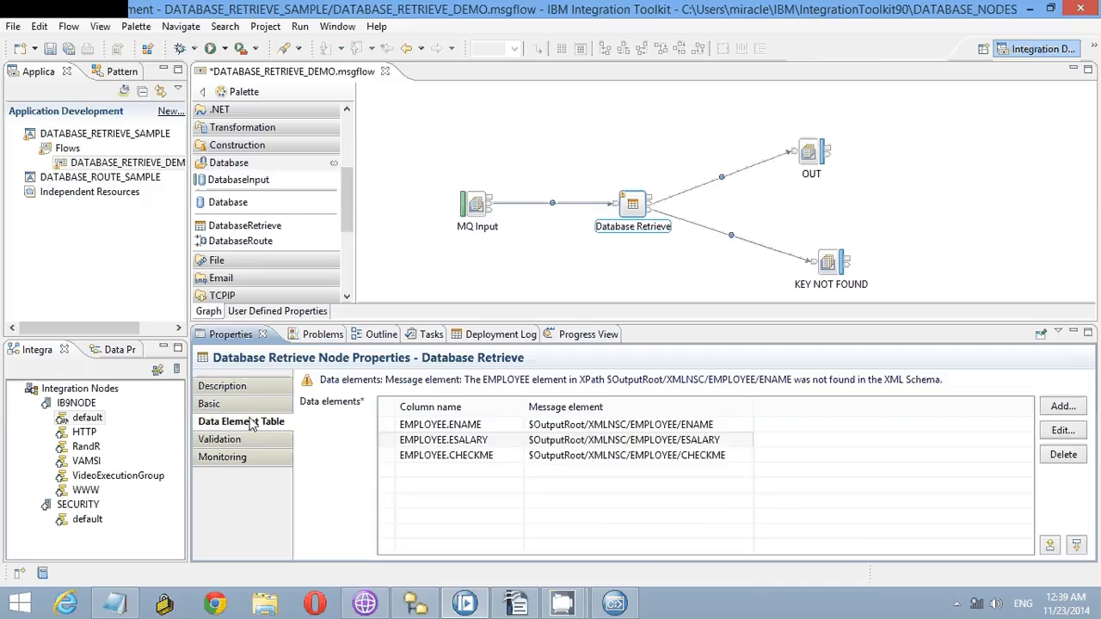
click(1063, 407)
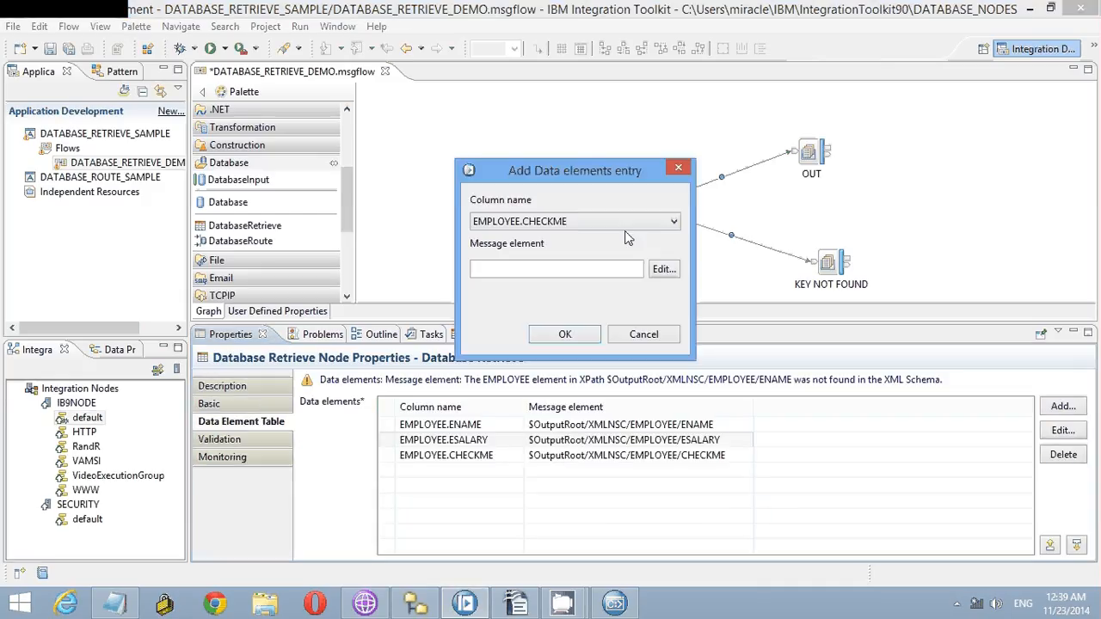
click(631, 225)
click(621, 237)
click(662, 270)
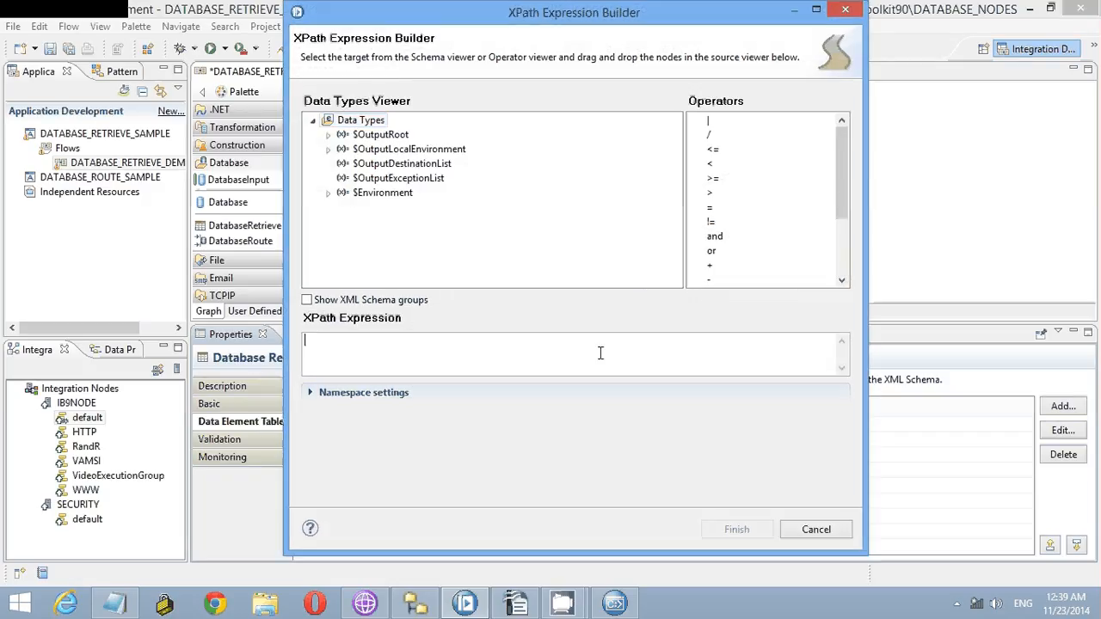
key(ctrl+space)
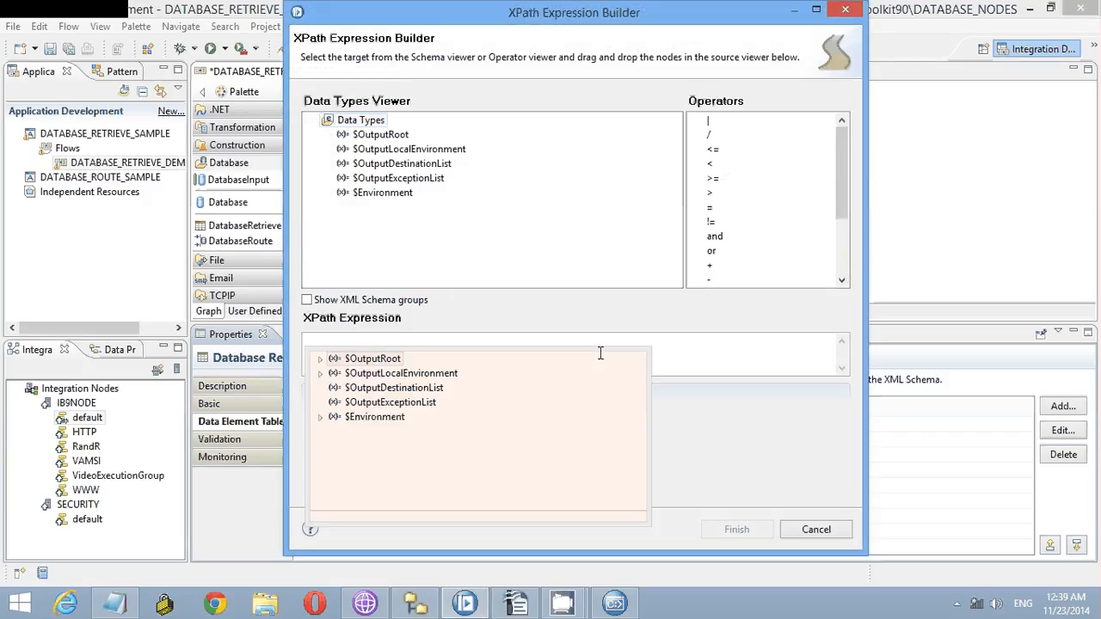
key(Escape)
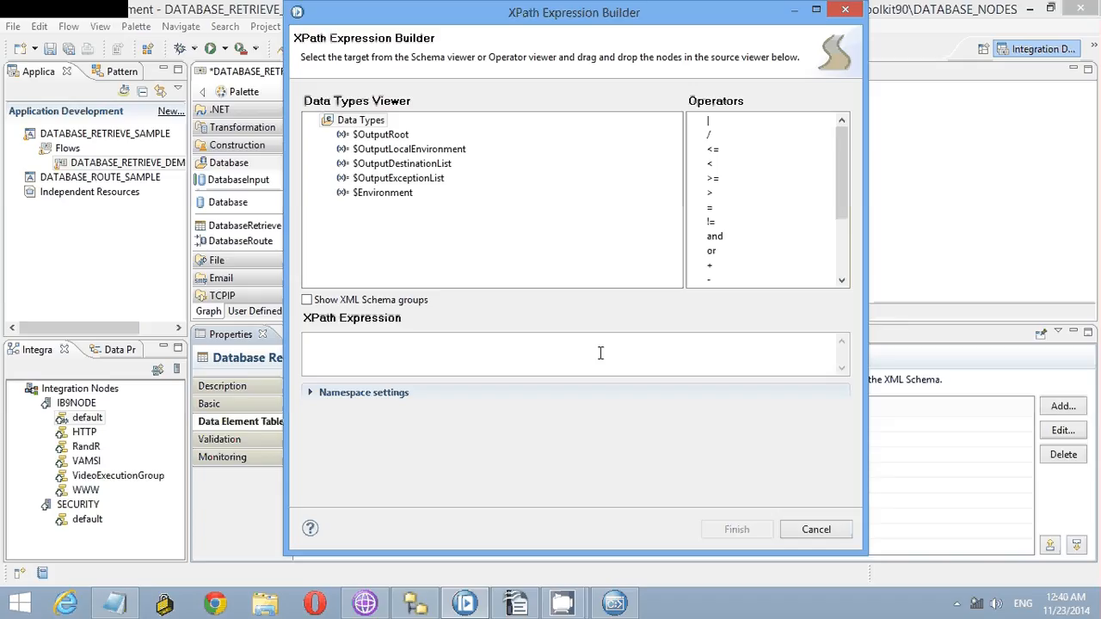
click(815, 530)
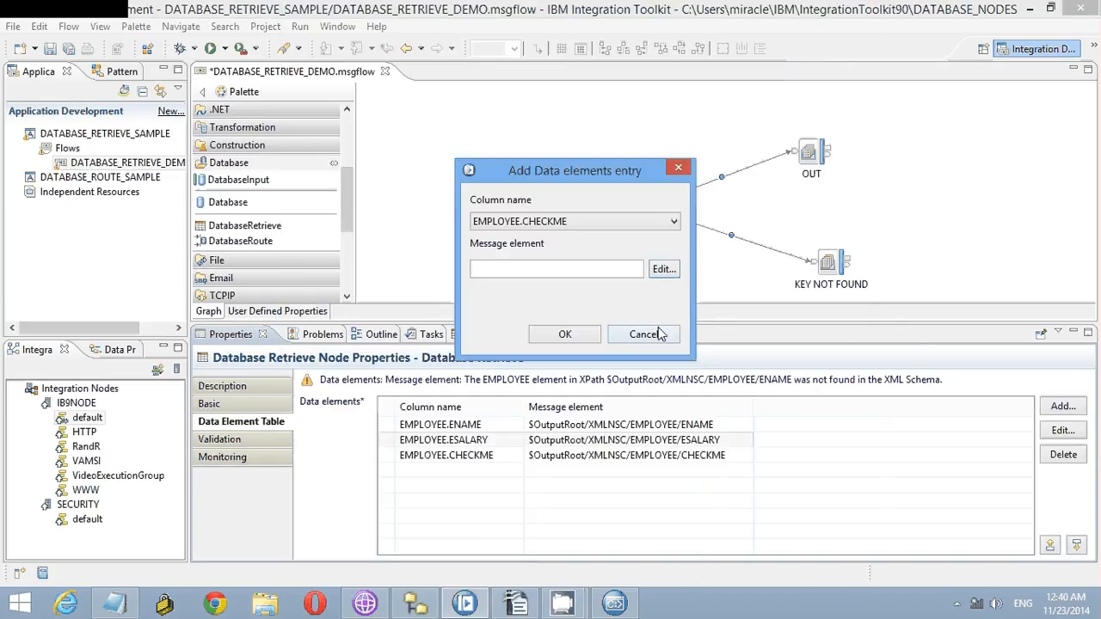
click(643, 335)
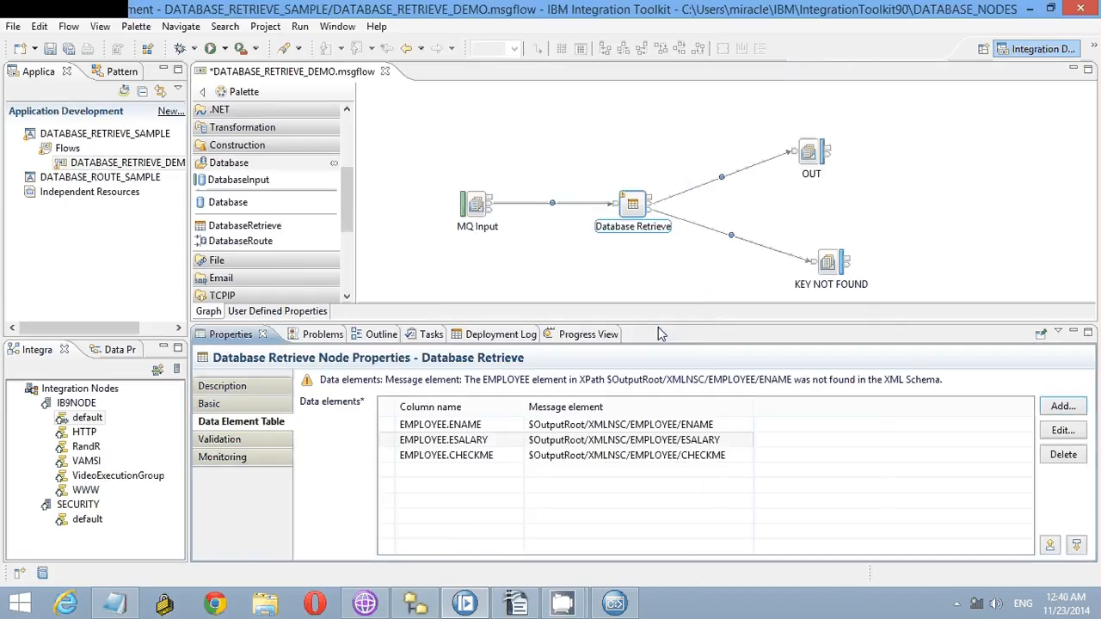
click(272, 408)
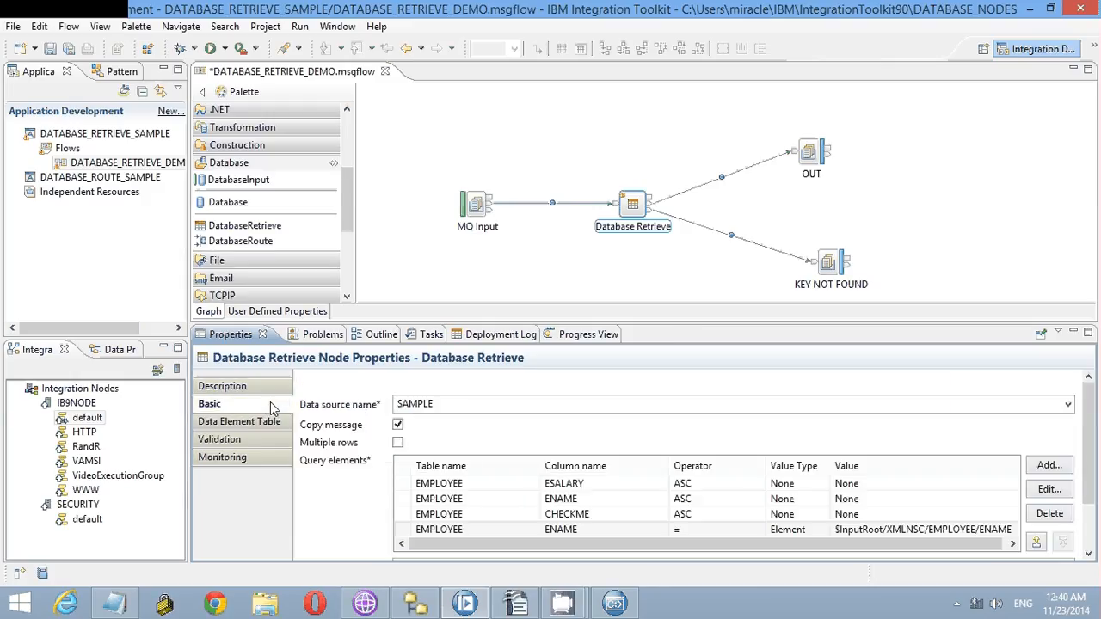
click(268, 426)
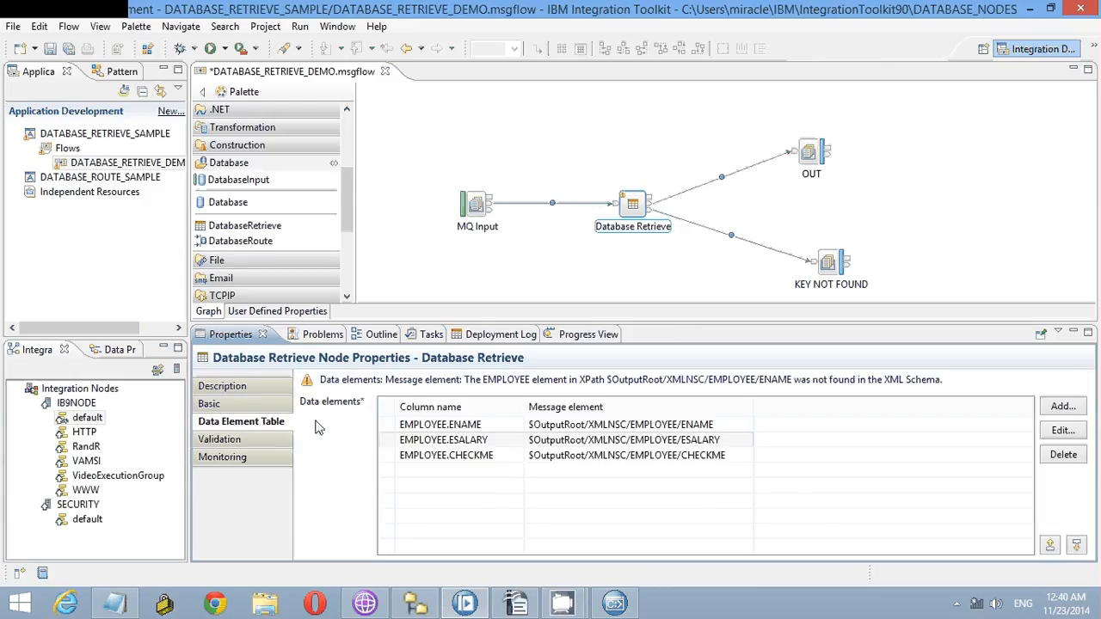
- Deploy DATABASE_RETRIEVE_DEMO.msgflow to the default integration server on IB9NODE, saving the modified flow
click(103, 165)
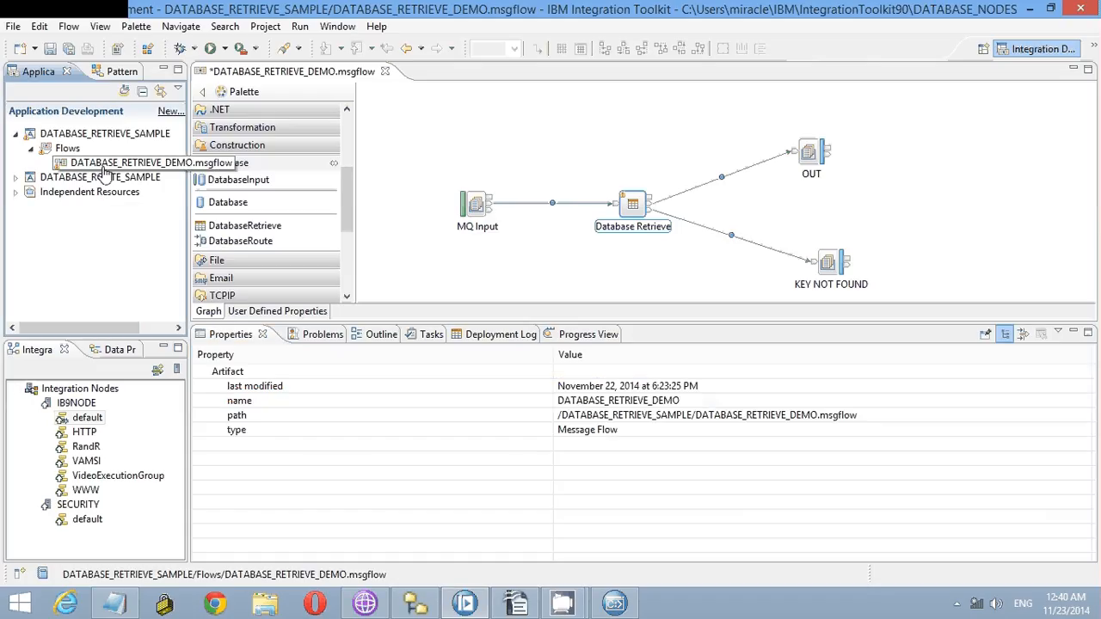
drag(103, 172, 173, 464)
click(432, 183)
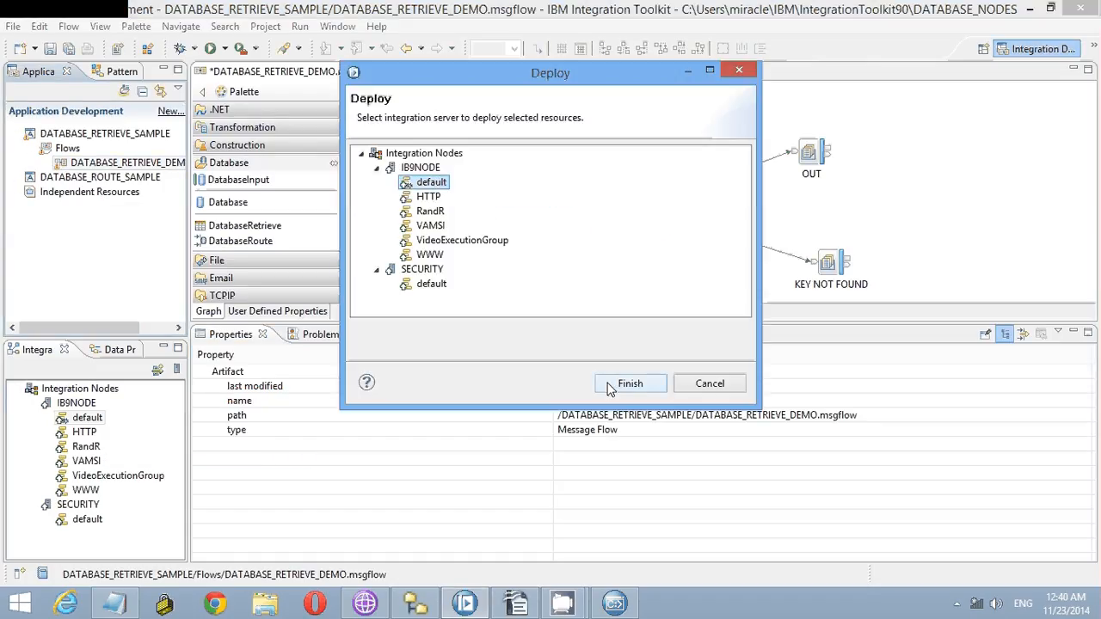
click(611, 385)
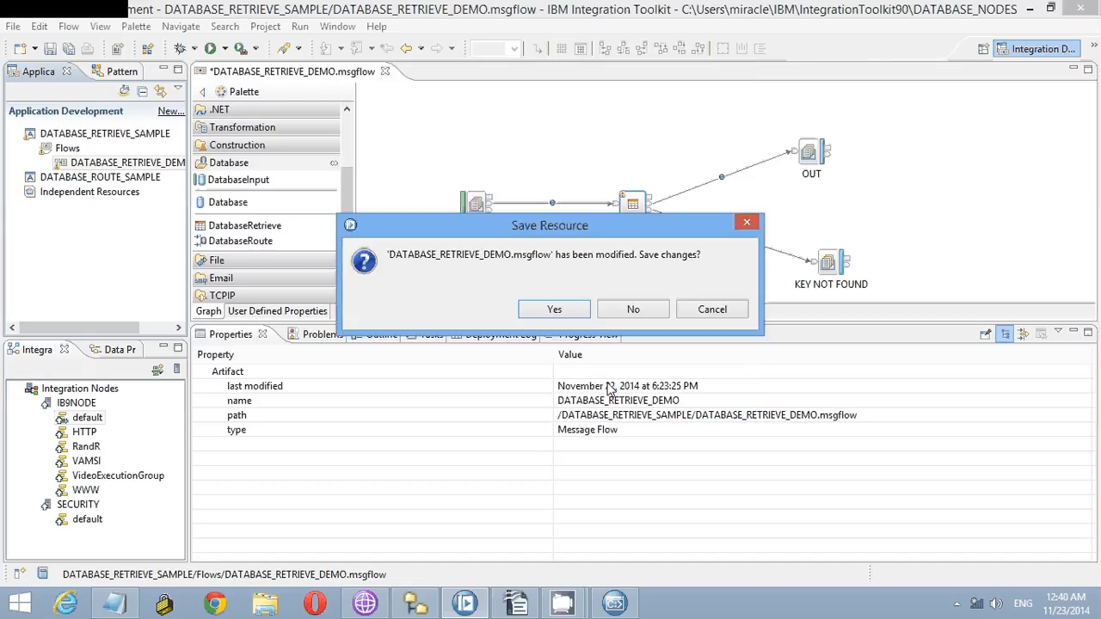
click(553, 308)
click(631, 312)
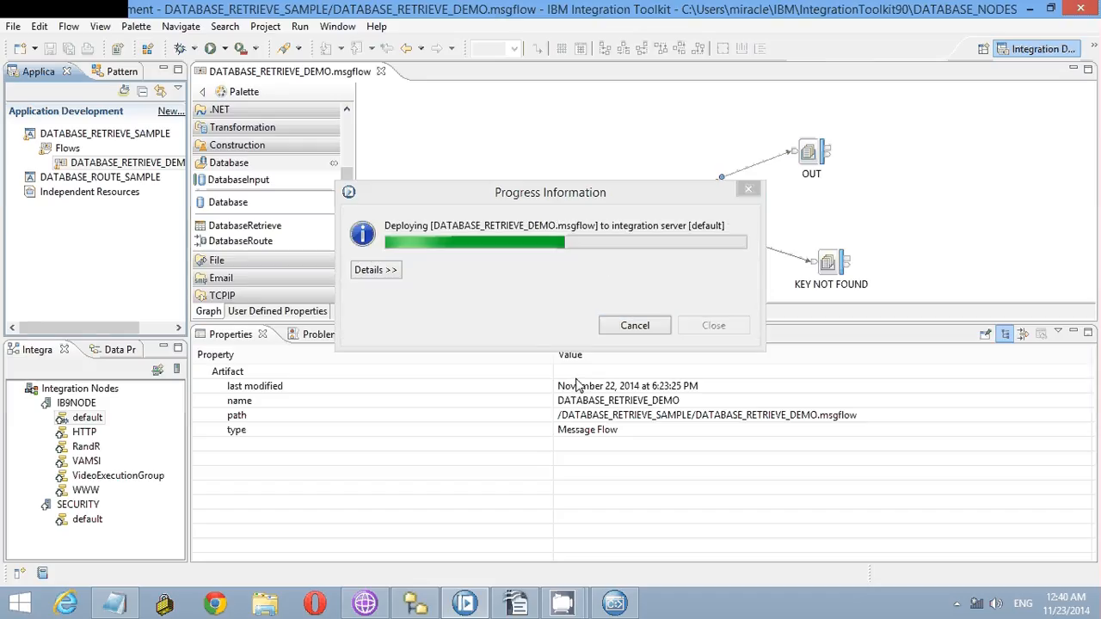
- Switch to DB2 Control Center and open the EMPLOYEE table to view its rows
click(420, 603)
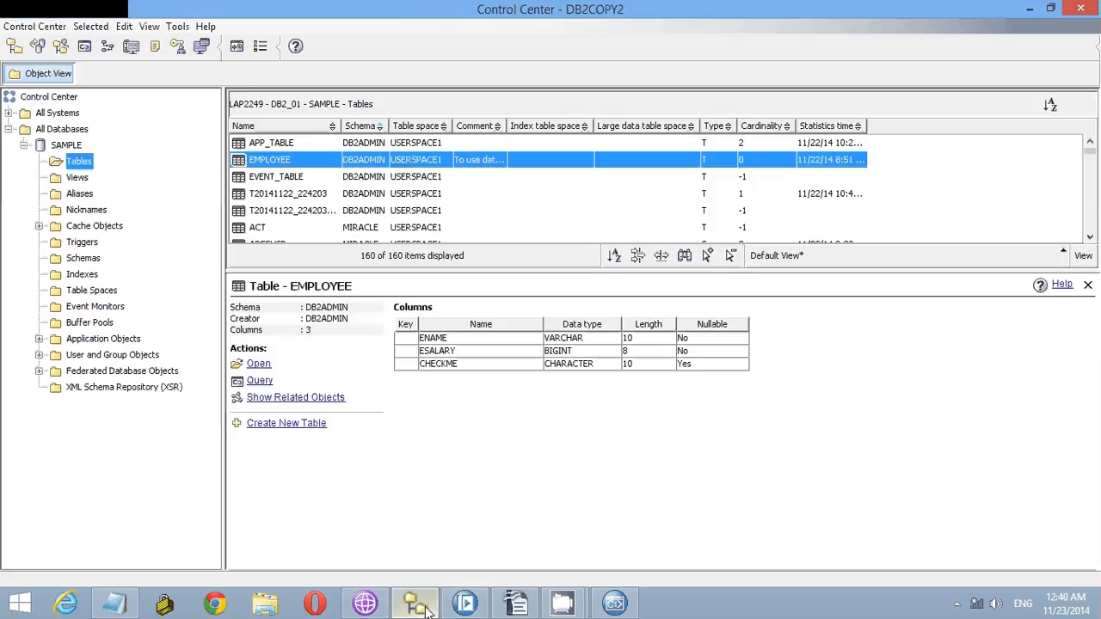
double_click(435, 166)
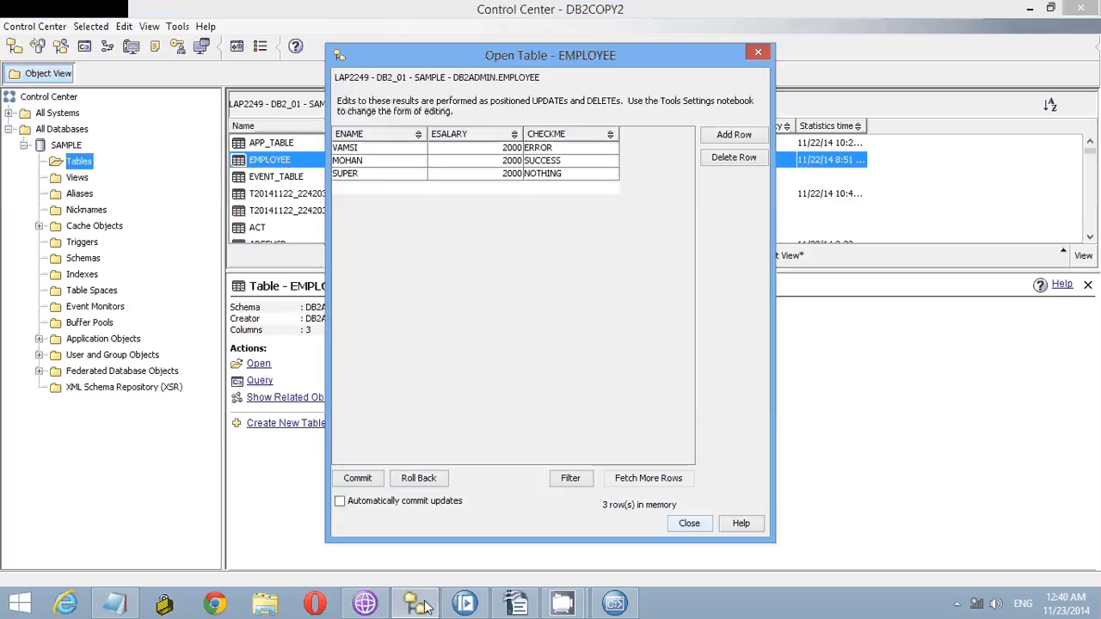
- Switch to WebSphere MQ Explorer, list the queues of queue manager IB9QMGR and select DB1
click(377, 605)
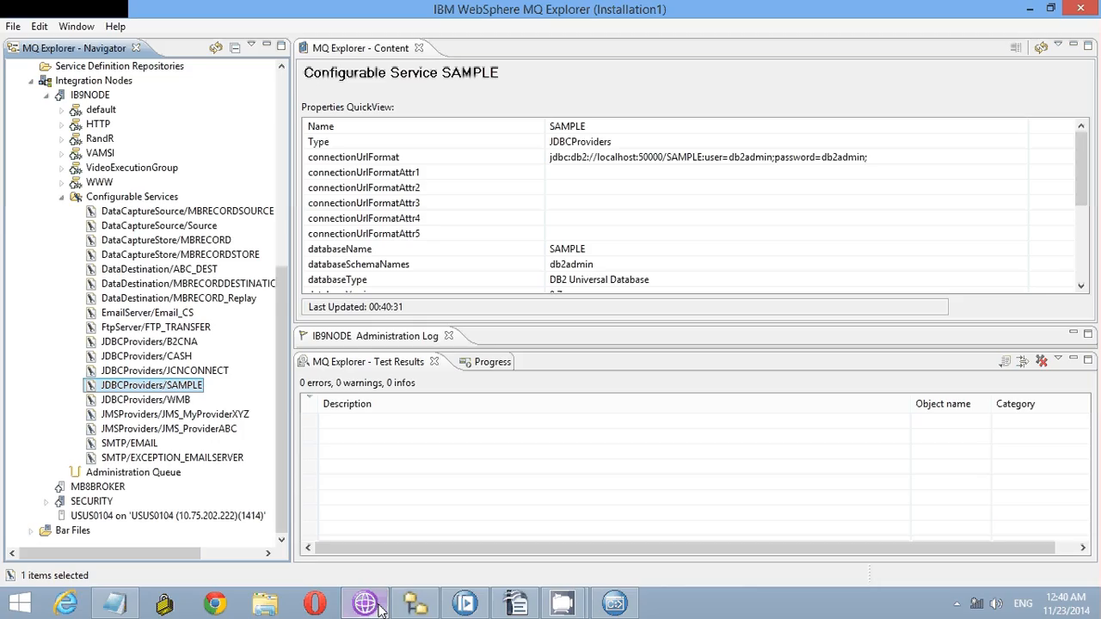
click(283, 99)
click(102, 125)
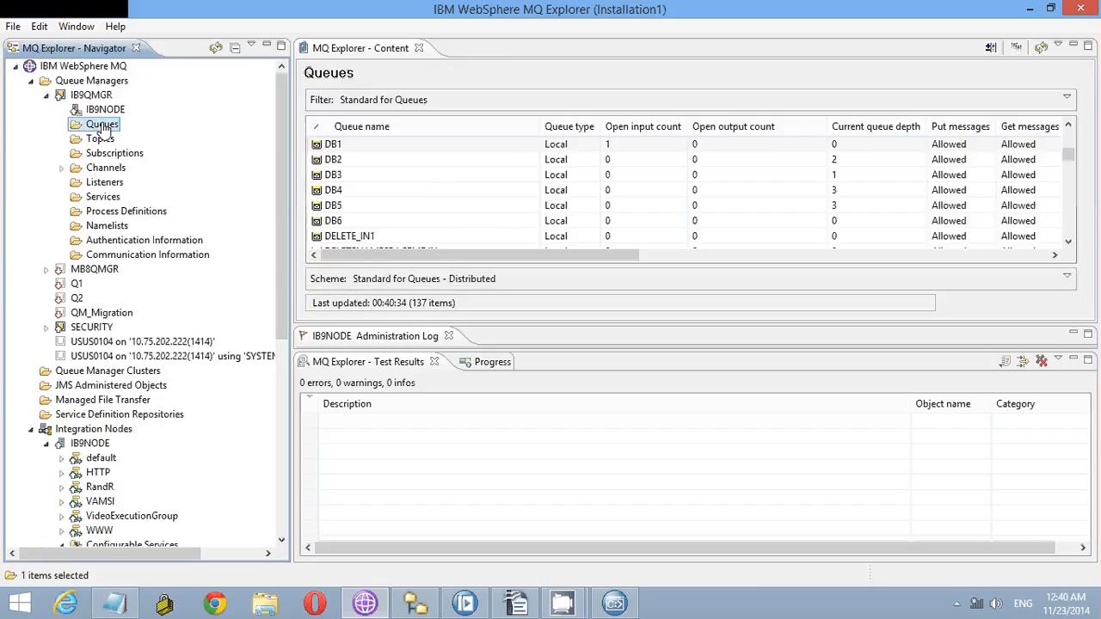
click(356, 146)
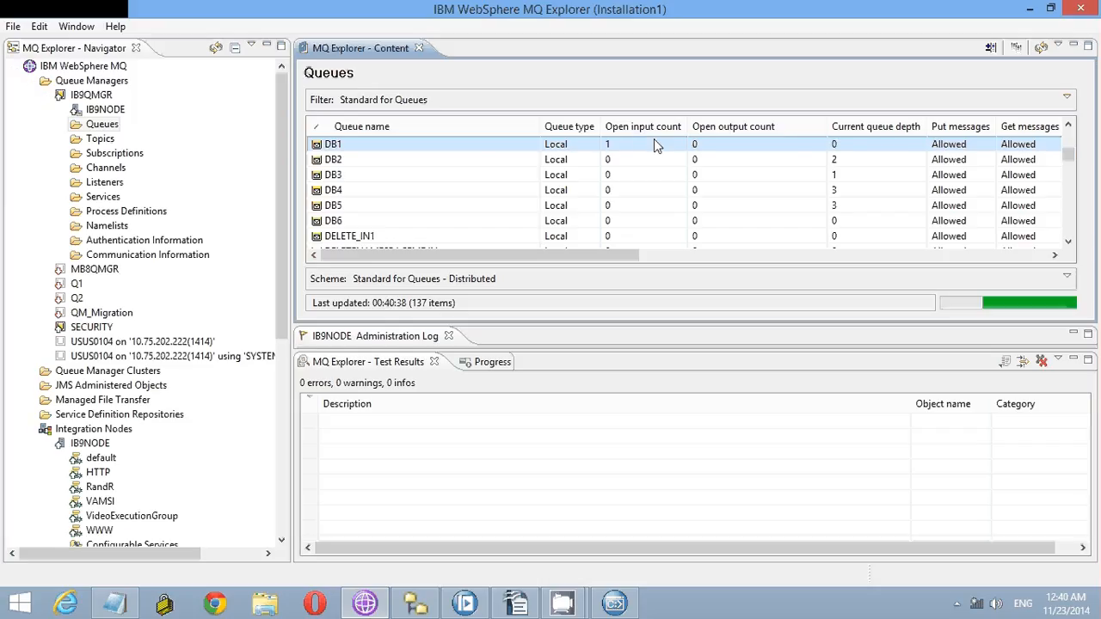
- Put a test message on queue DB1 containing an EMPLOYEE XML element with the employee's name in its ENAME element
right_click(549, 150)
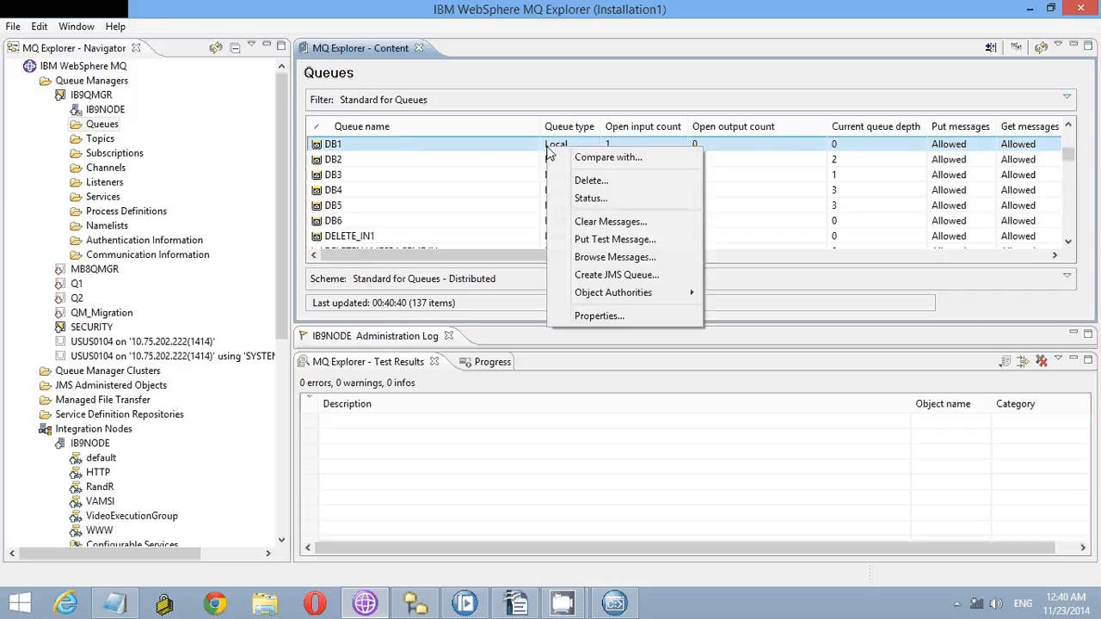
click(579, 240)
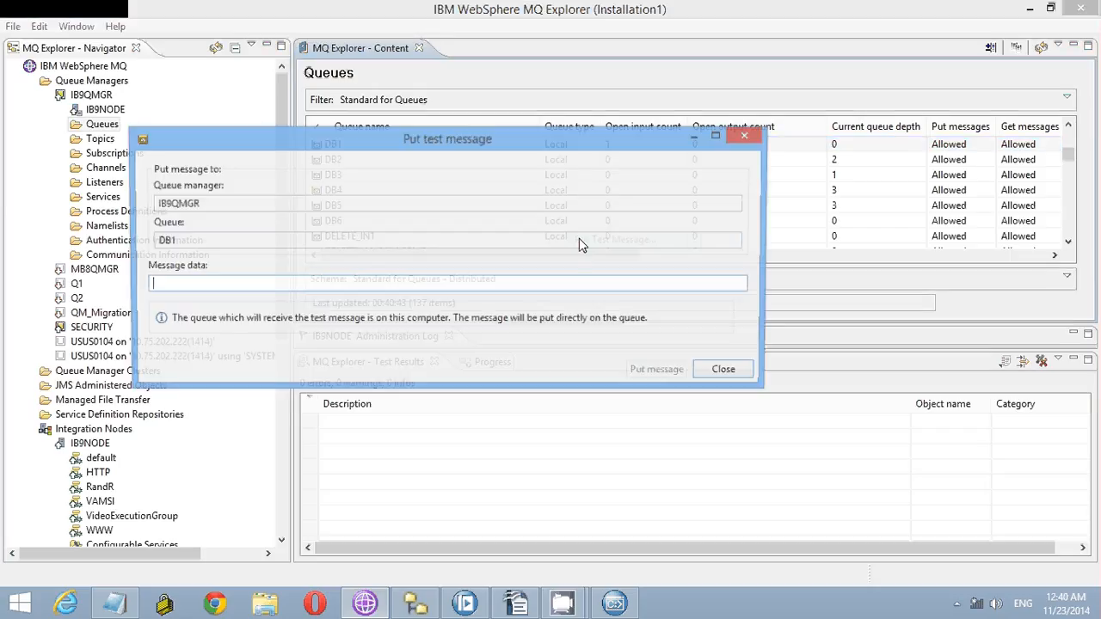
text(<EMPLOYEE><ENAME>VAMSI</ENAME></EMPLOYEE>)
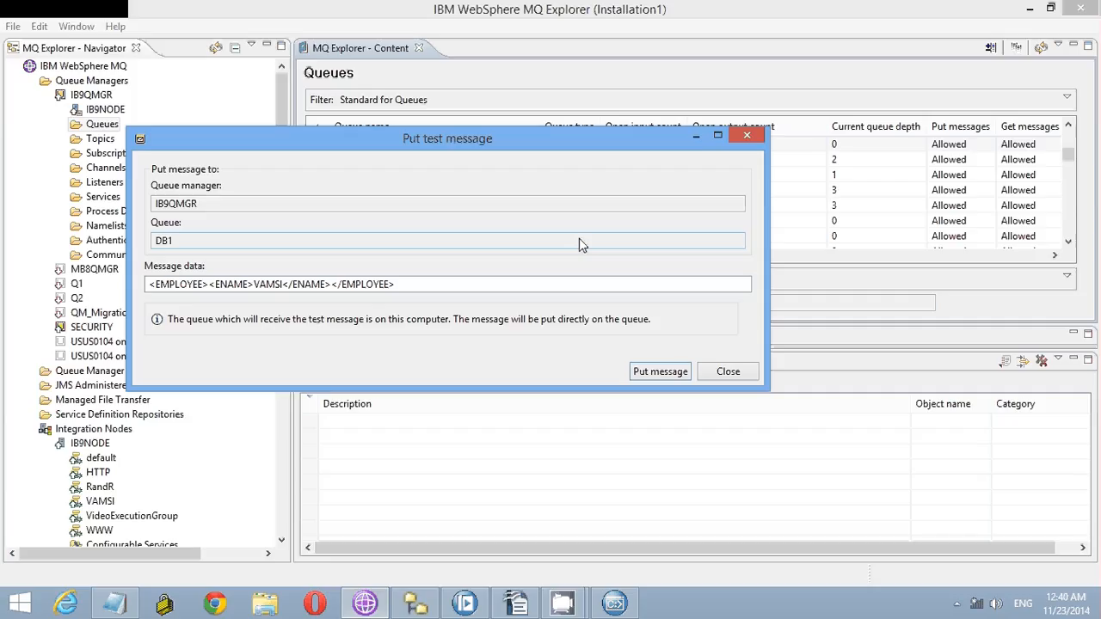
click(464, 605)
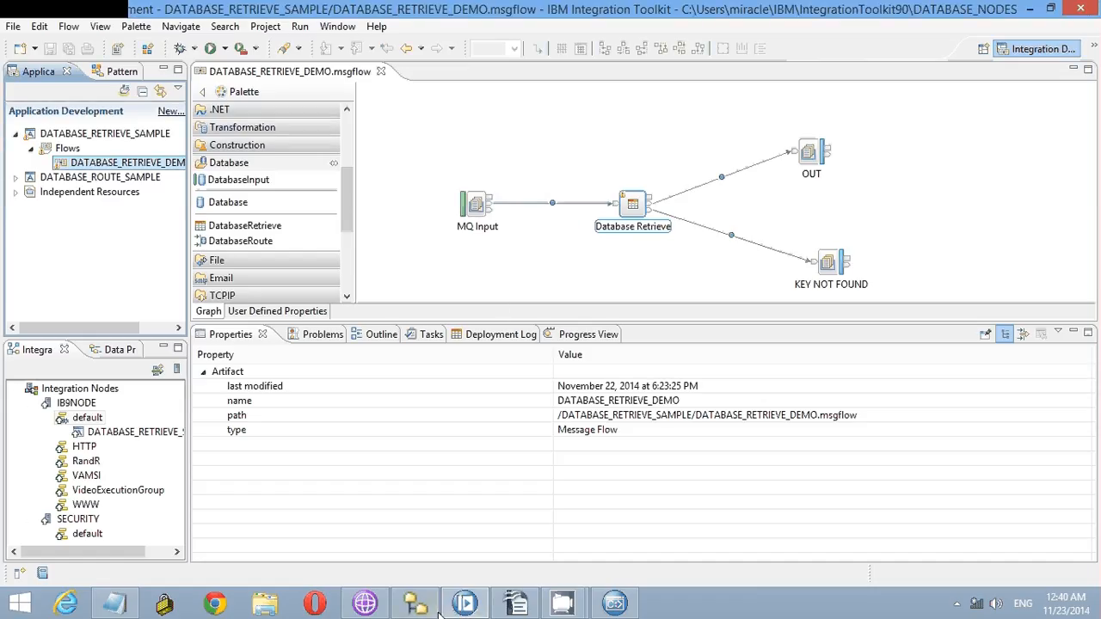
click(365, 605)
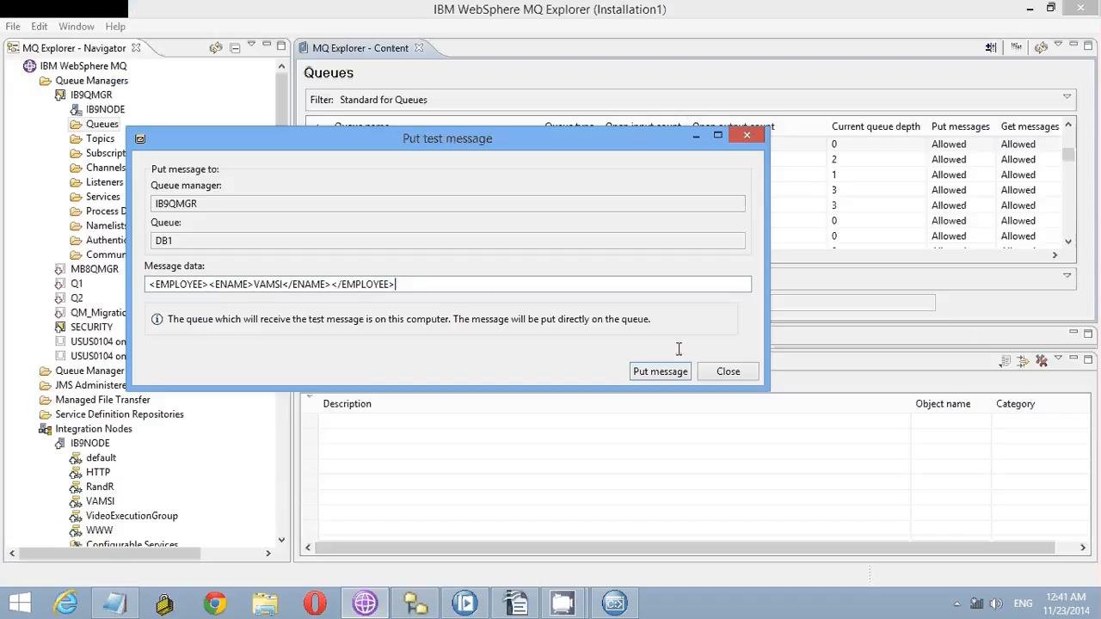
click(656, 371)
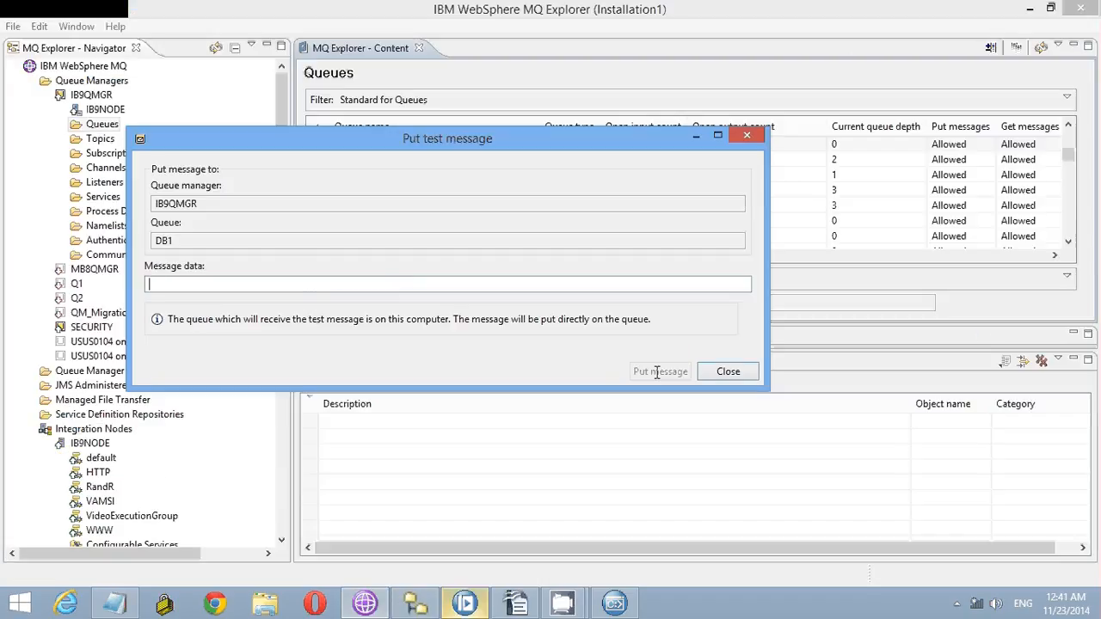
- Switch to Integration Toolkit, open the Debug perspective and expand the suspended flow's message down to XMLNSC/EMPLOYEE/ENAME
click(476, 607)
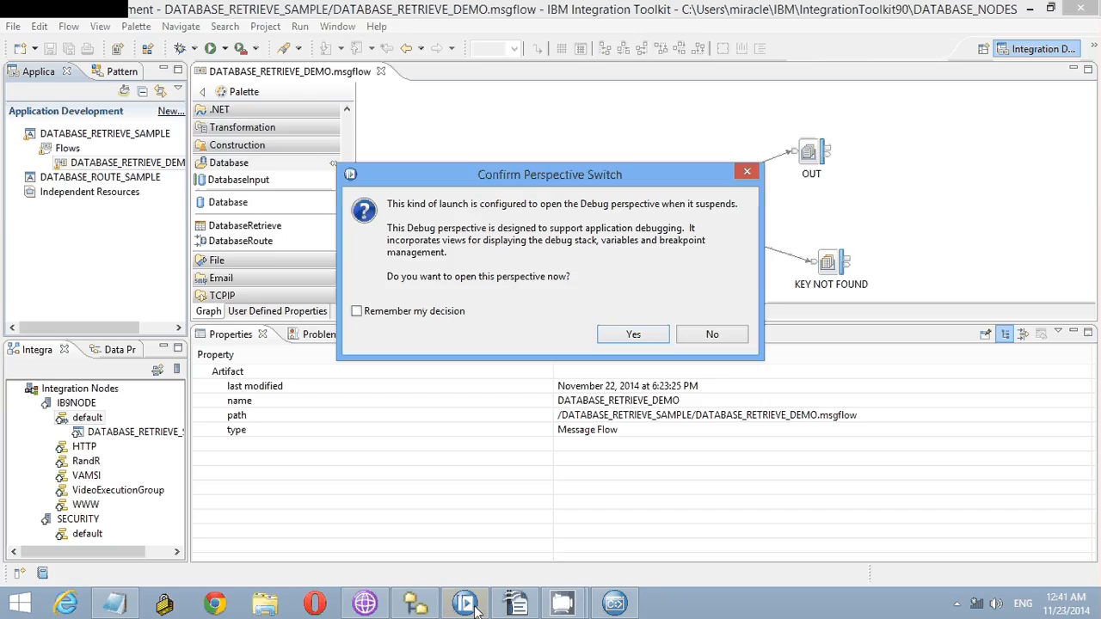
click(616, 338)
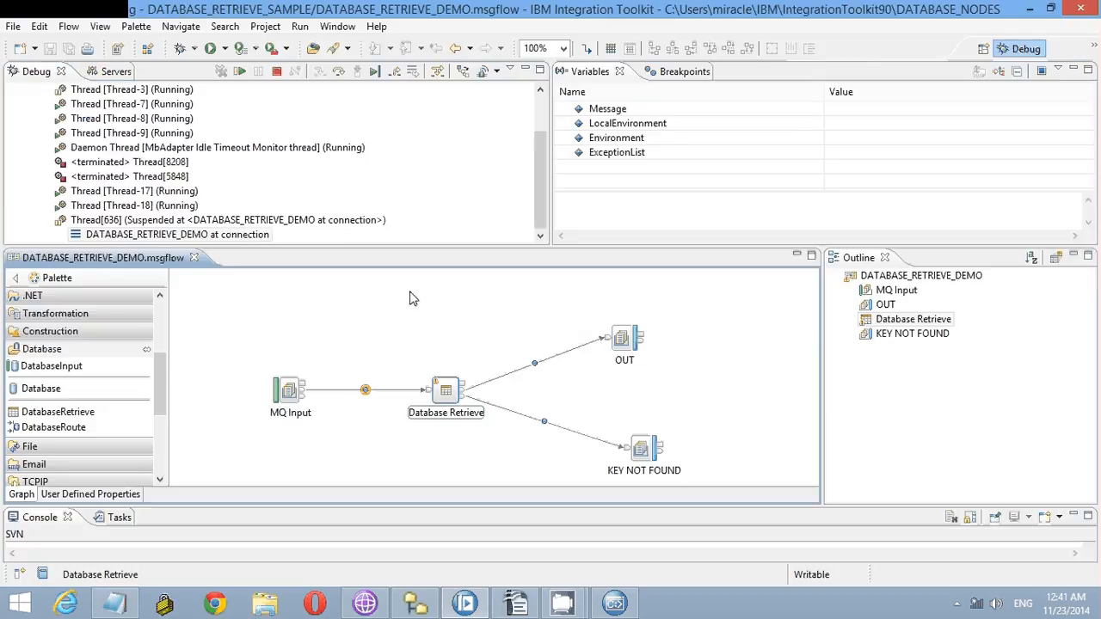
click(565, 109)
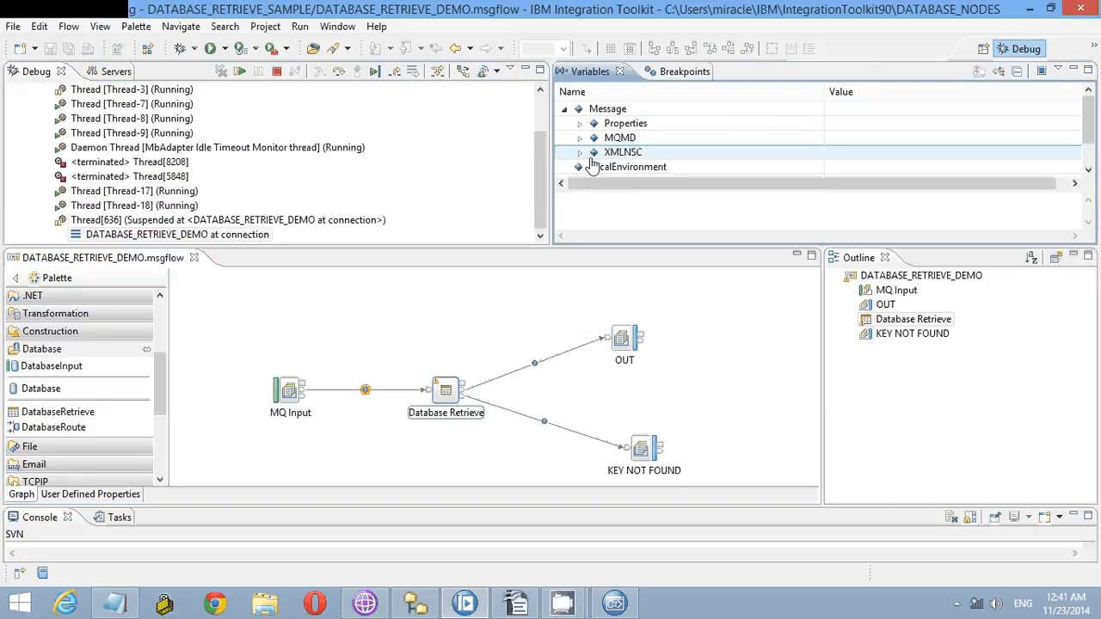
click(579, 152)
click(594, 166)
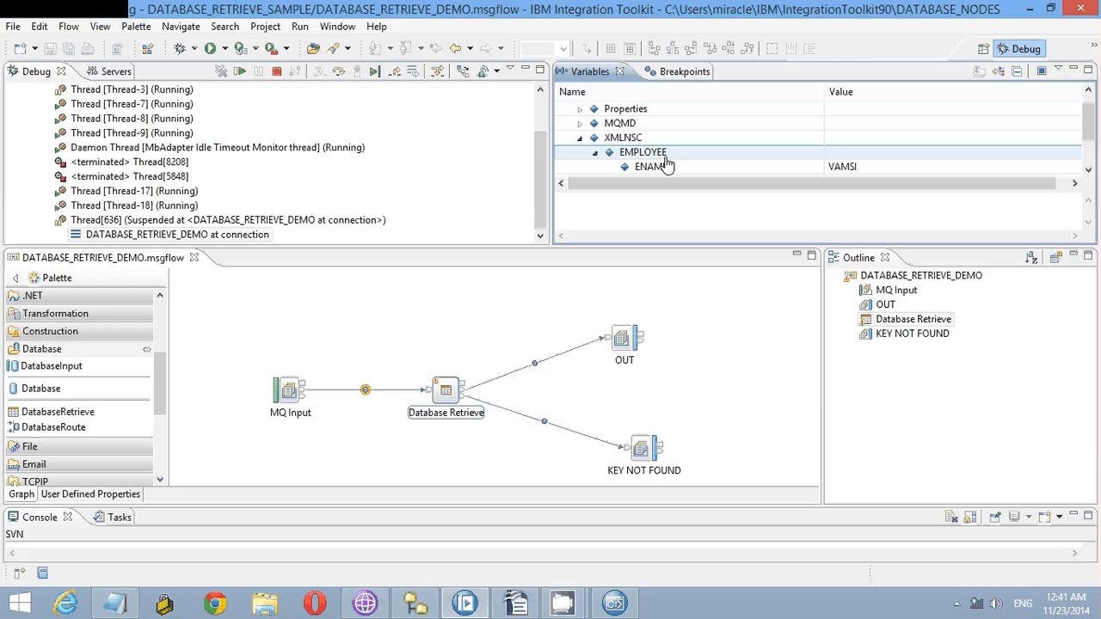
scroll(666, 165, up, 1)
scroll(666, 165, down, 1)
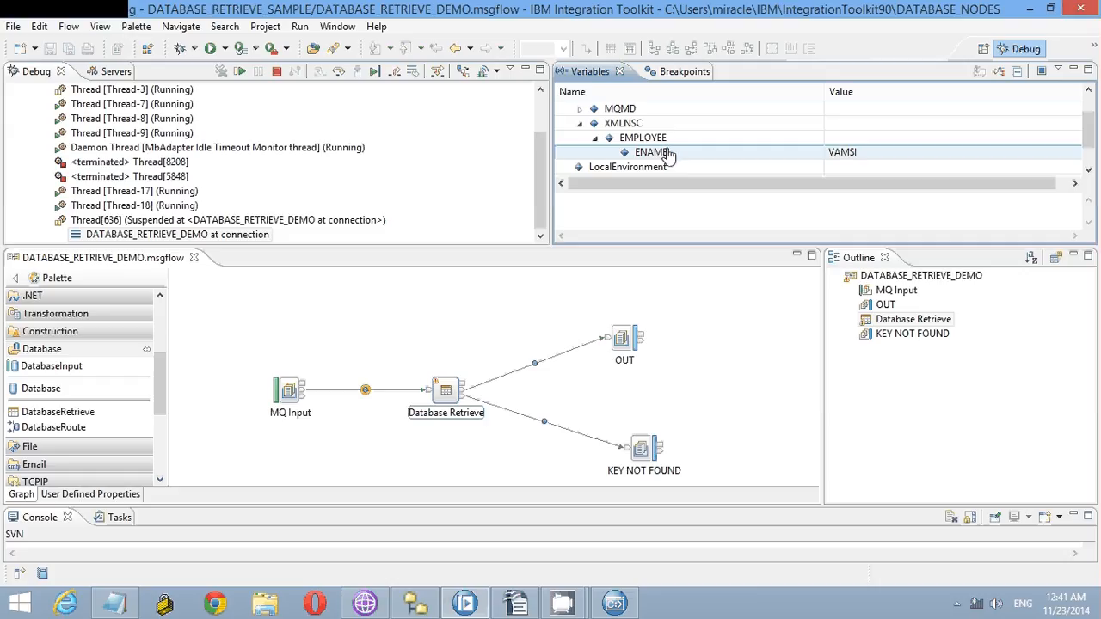
- Step over the Database Retrieve node, inspect the output EMPLOYEE elements in the enlarged variables view, and step over the OUT connection
click(340, 73)
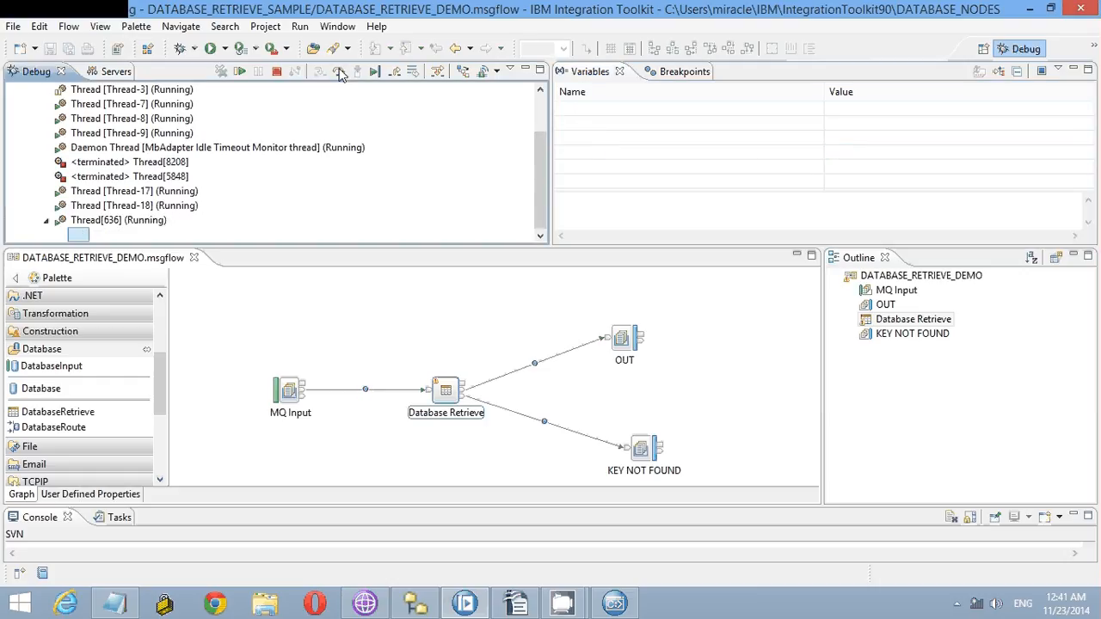
click(589, 71)
double_click(587, 71)
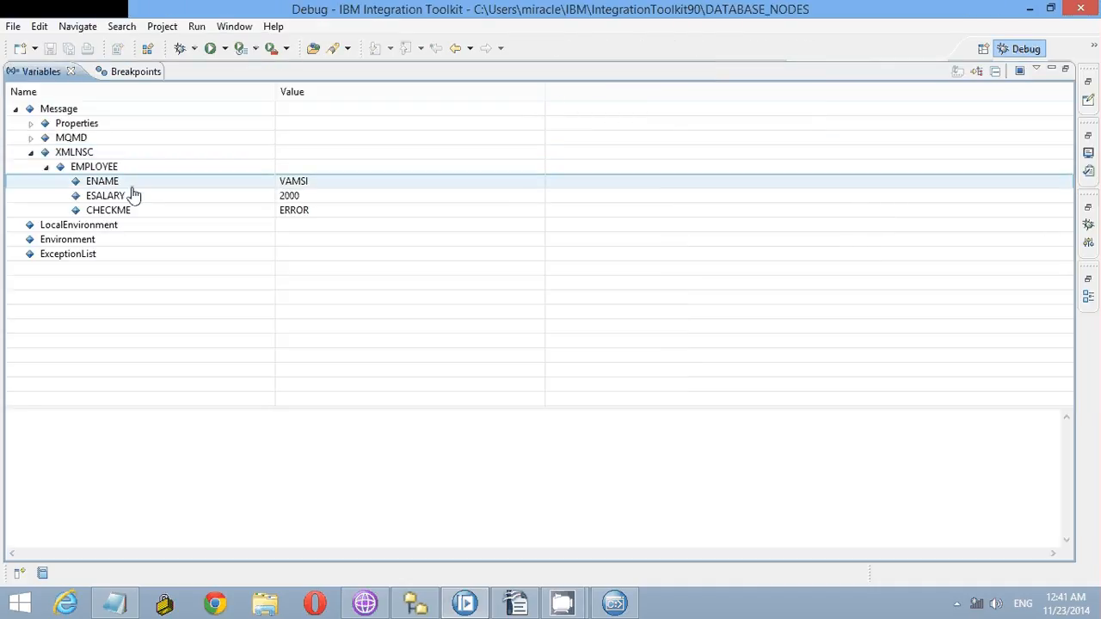
double_click(39, 75)
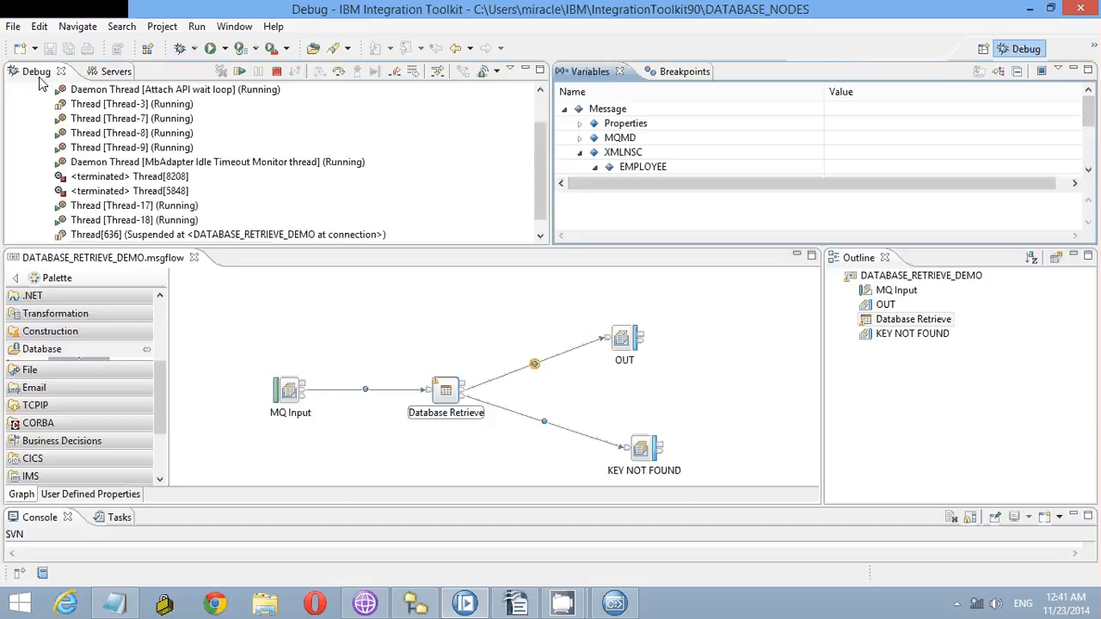
click(341, 76)
- View the EMPLOYEE table in DB2 Control Center, then switch to MQ Explorer and put <EMPLOYEE><ENAME>SUPER</ENAME></EMPLOYEE> on queue DB1
click(416, 608)
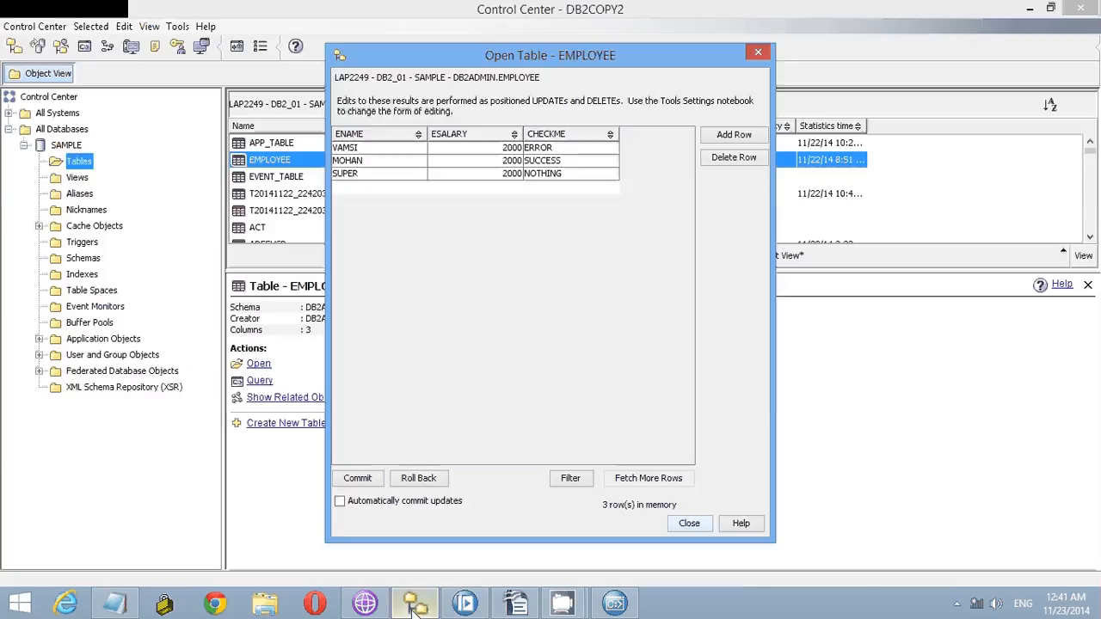
click(365, 607)
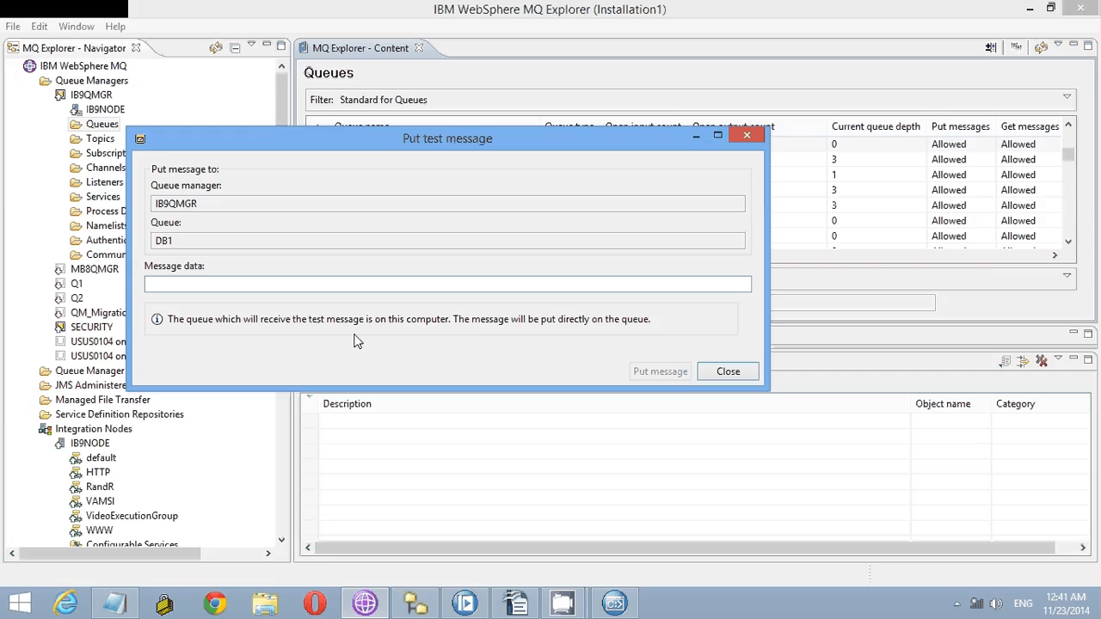
click(244, 285)
text(<EMPLOYEE><ENAME>VAMSI</ENAME></EMPLOYEE>)
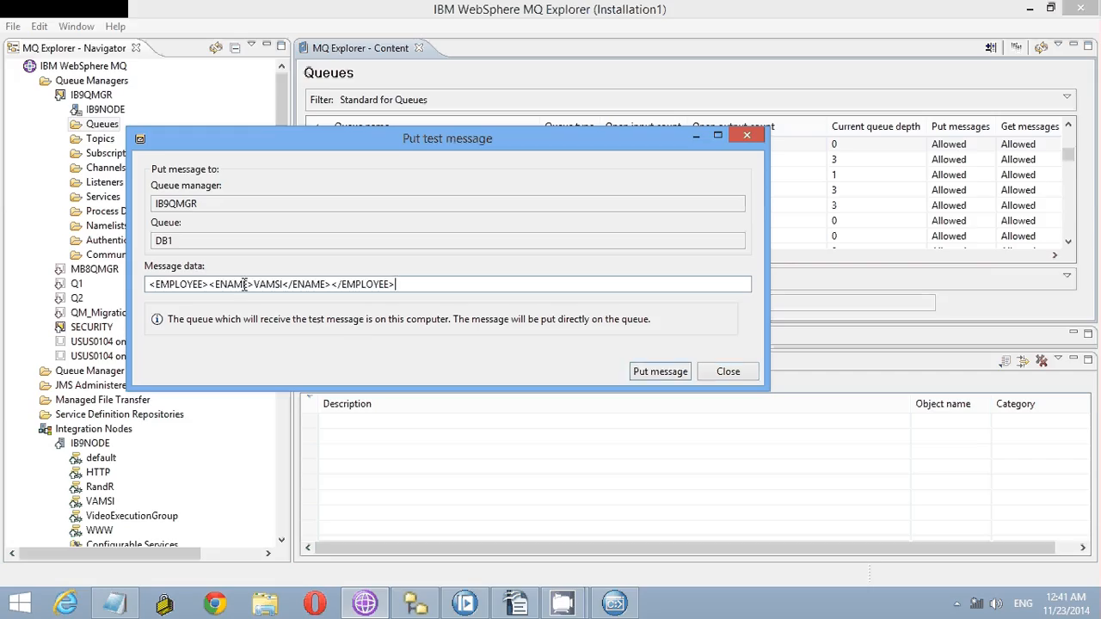
double_click(284, 283)
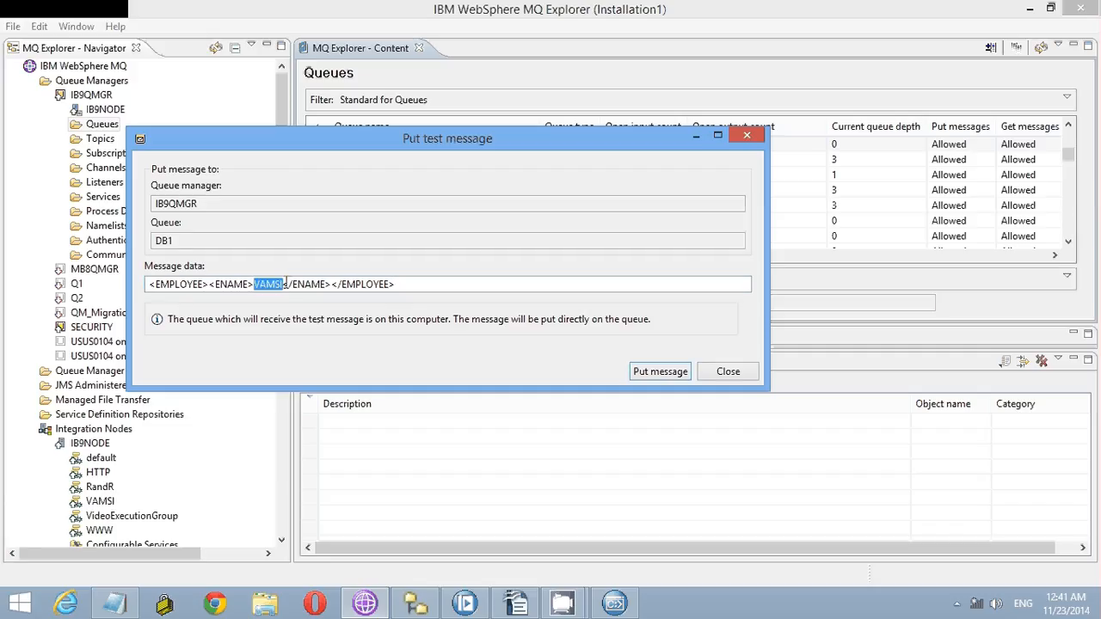
text(SUPE)
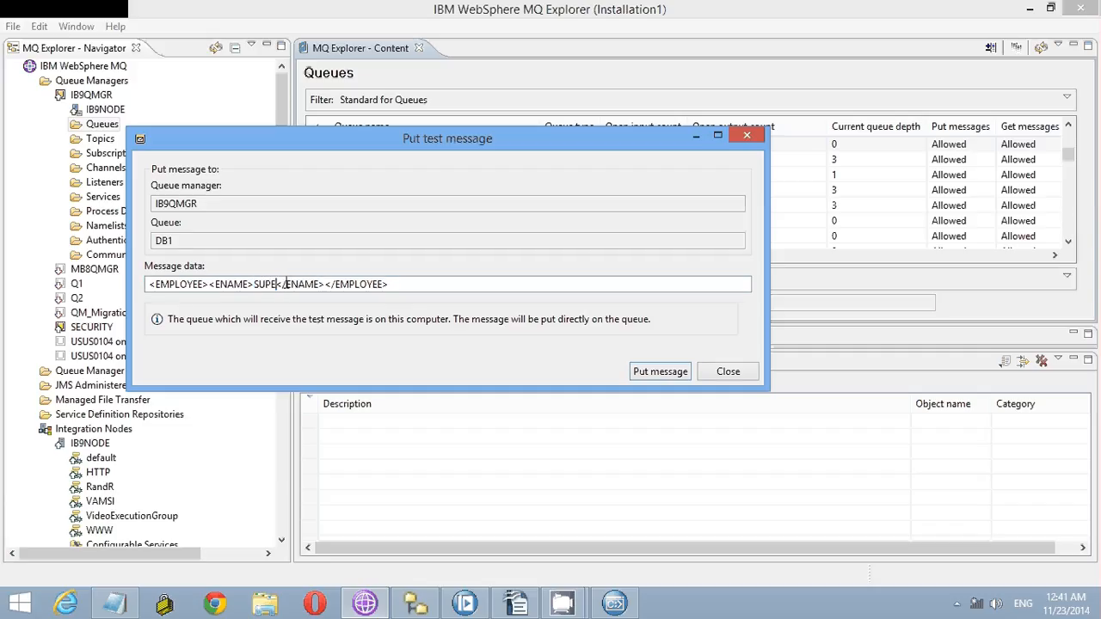
text(R)
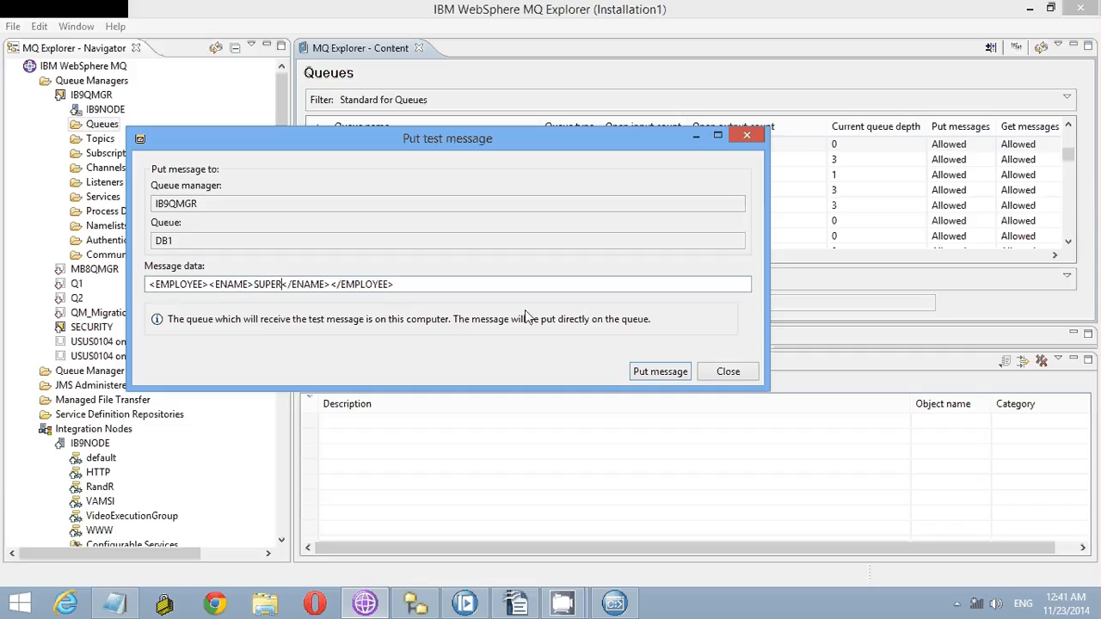
click(656, 372)
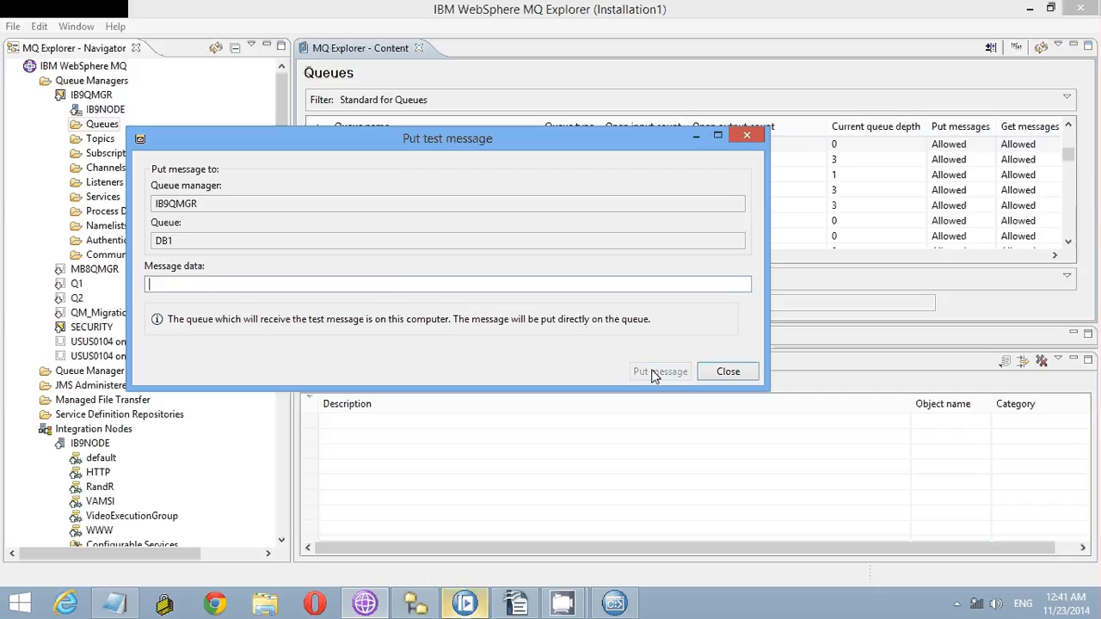
- Switch to Integration Toolkit's Debug perspective and inspect the suspended message's EMPLOYEE/ENAME value in the enlarged variables view
click(458, 612)
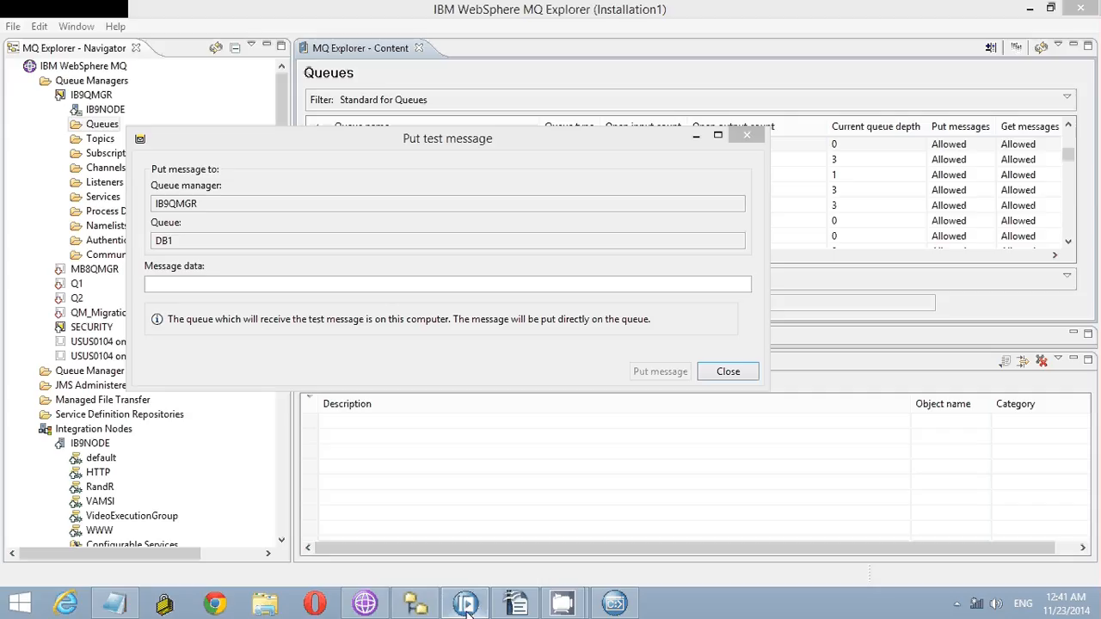
mouse_move(565, 609)
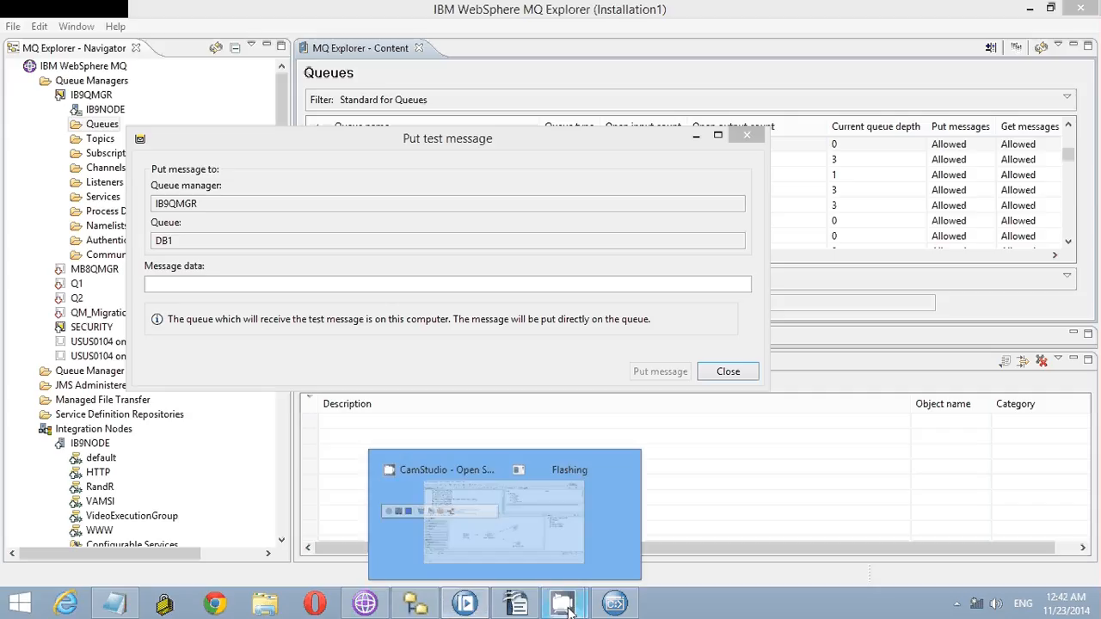
click(602, 608)
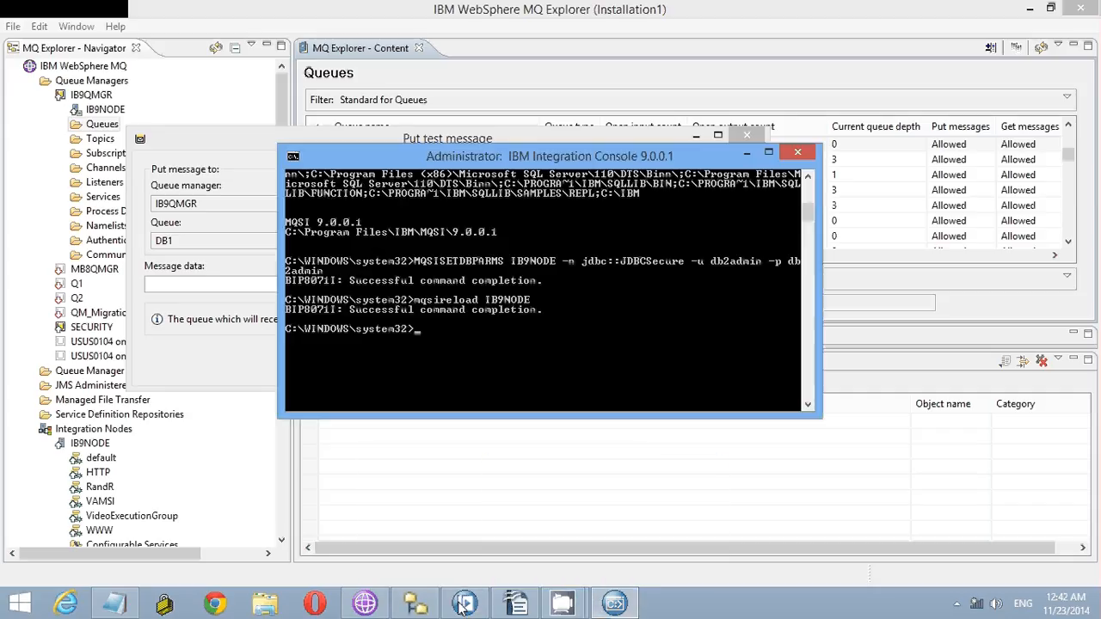
mouse_move(464, 603)
click(458, 537)
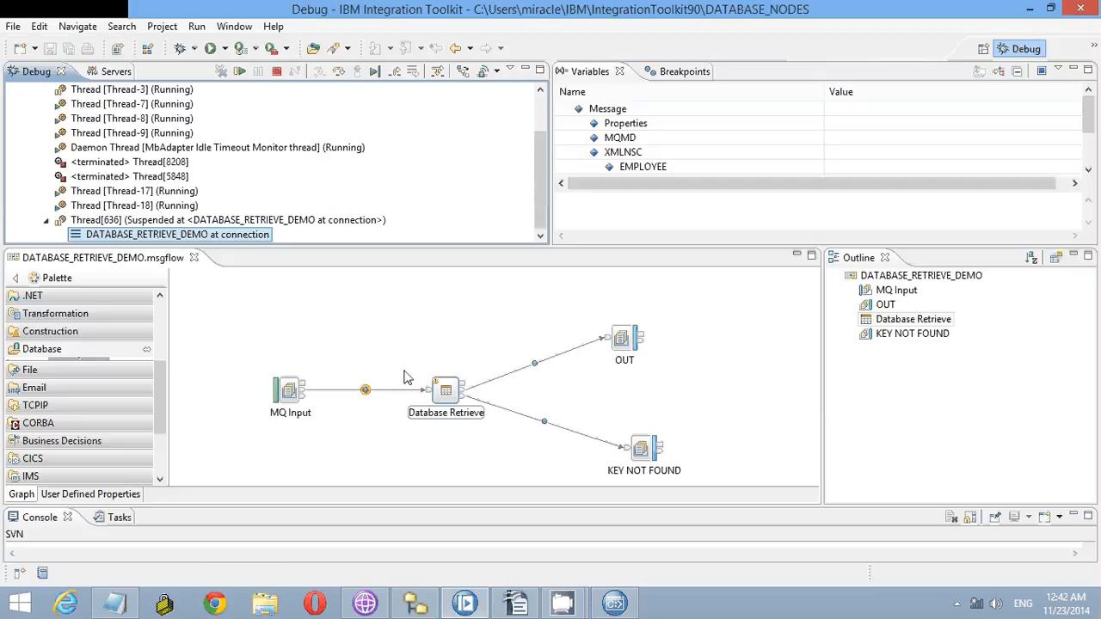
double_click(590, 71)
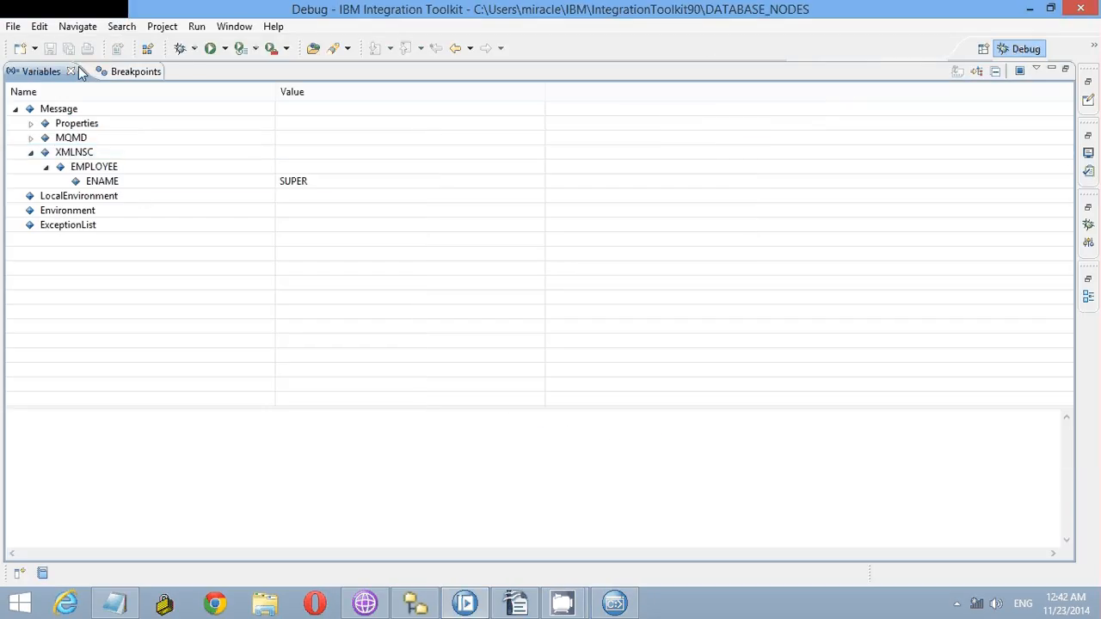
double_click(51, 76)
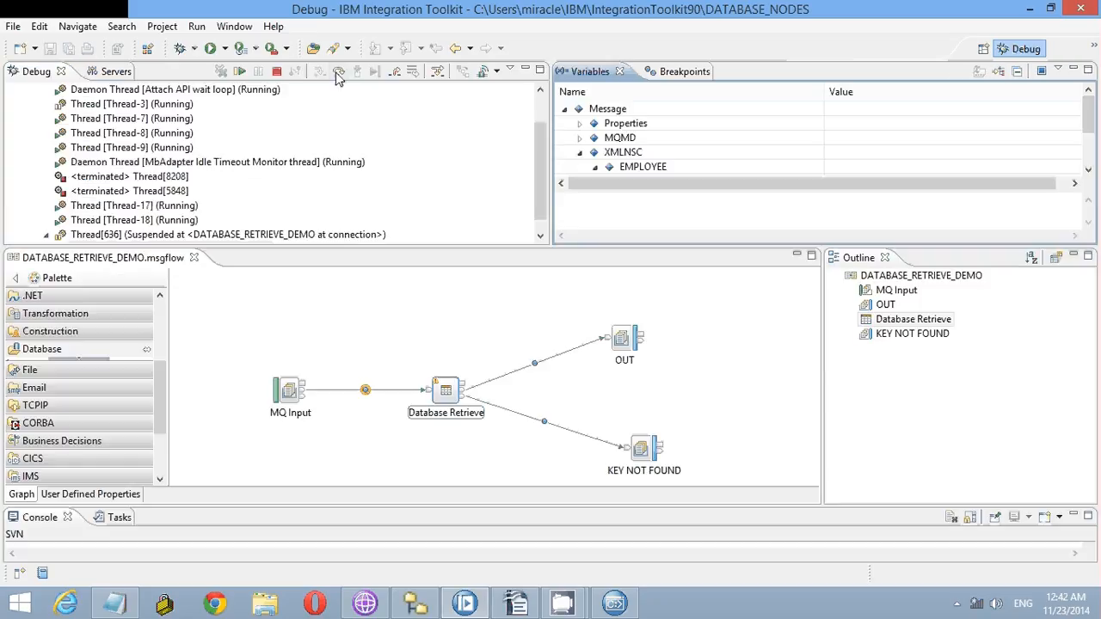
- Step over the Database Retrieve node, enlarge the variables area to inspect the output EMPLOYEE elements, and step over the OUT connection
click(338, 74)
drag(640, 249, 642, 304)
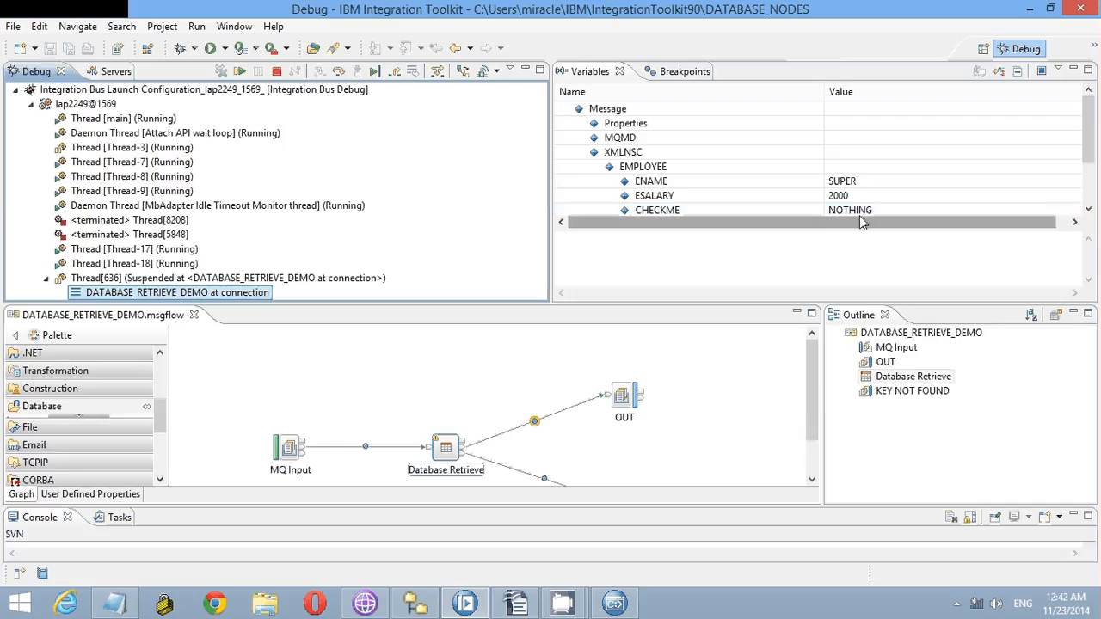
click(340, 73)
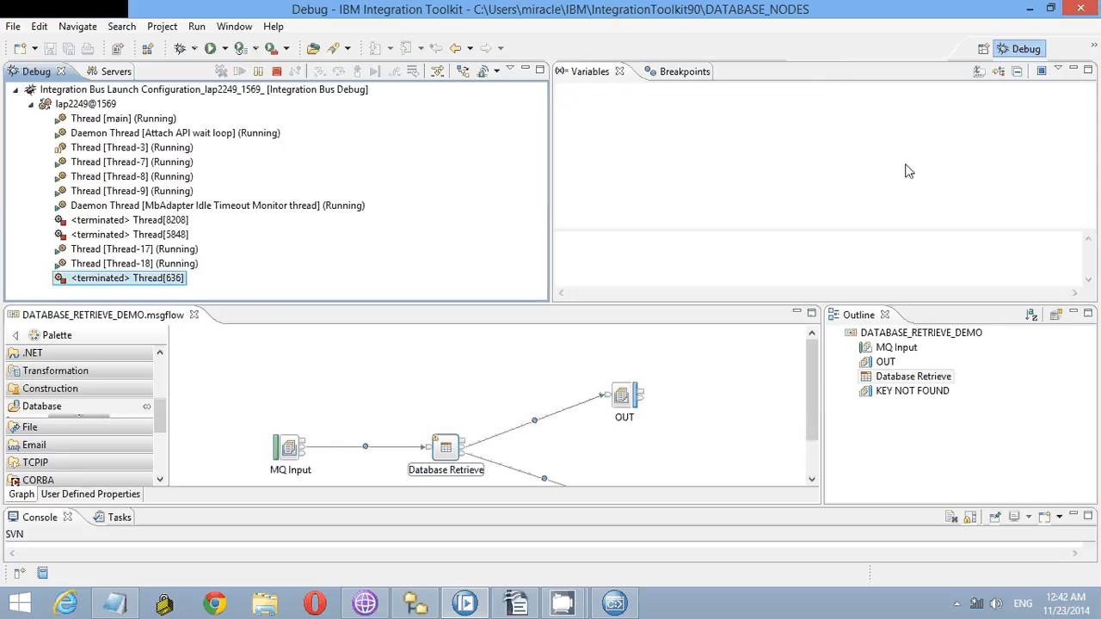
- Return to the Integration Development perspective, then switch to MQ Explorer and put an EMPLOYEE message with ENAME VI on queue DB1
click(1094, 49)
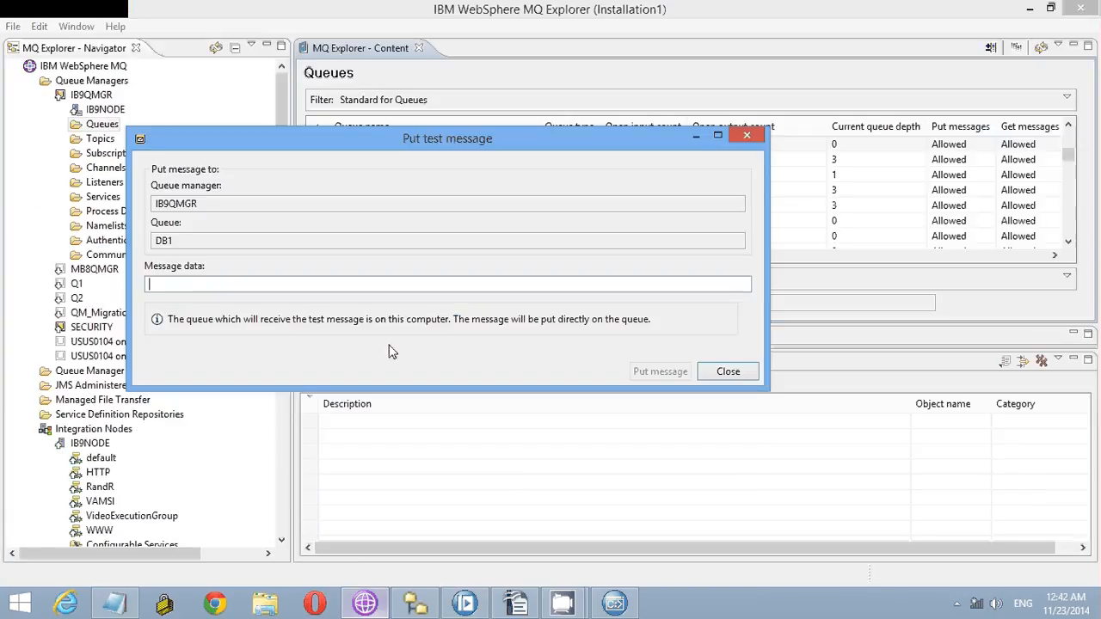
text(<EMPLOYEE><ENAME>VAMSI</ENAME></EMPLOYEE>)
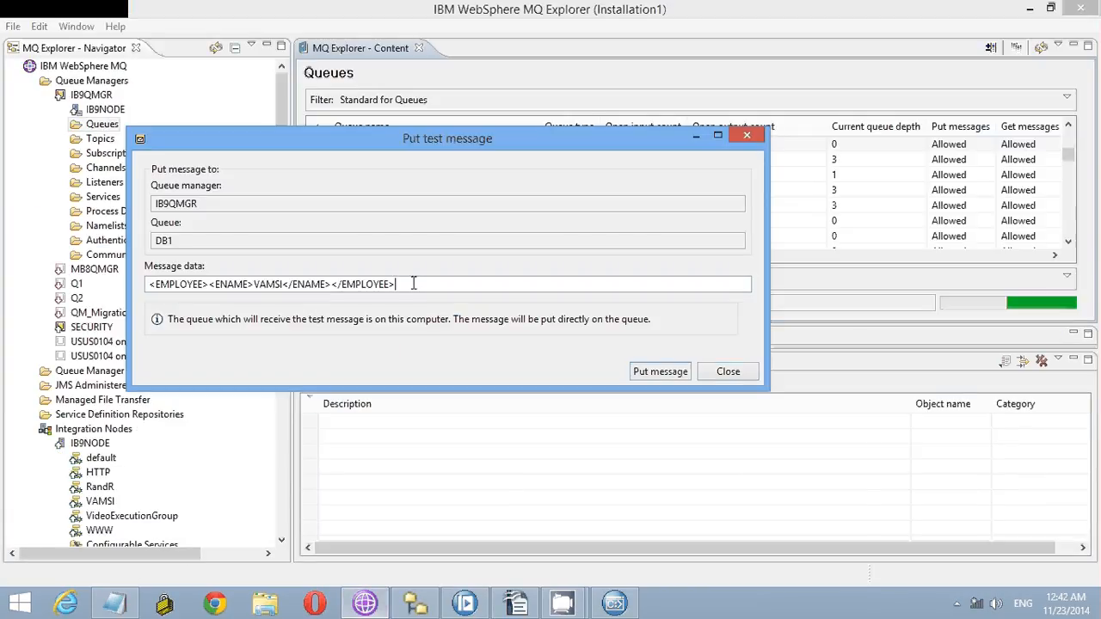
click(260, 285)
key(Delete)
key(Delete)
key(Delete)
key(Delete)
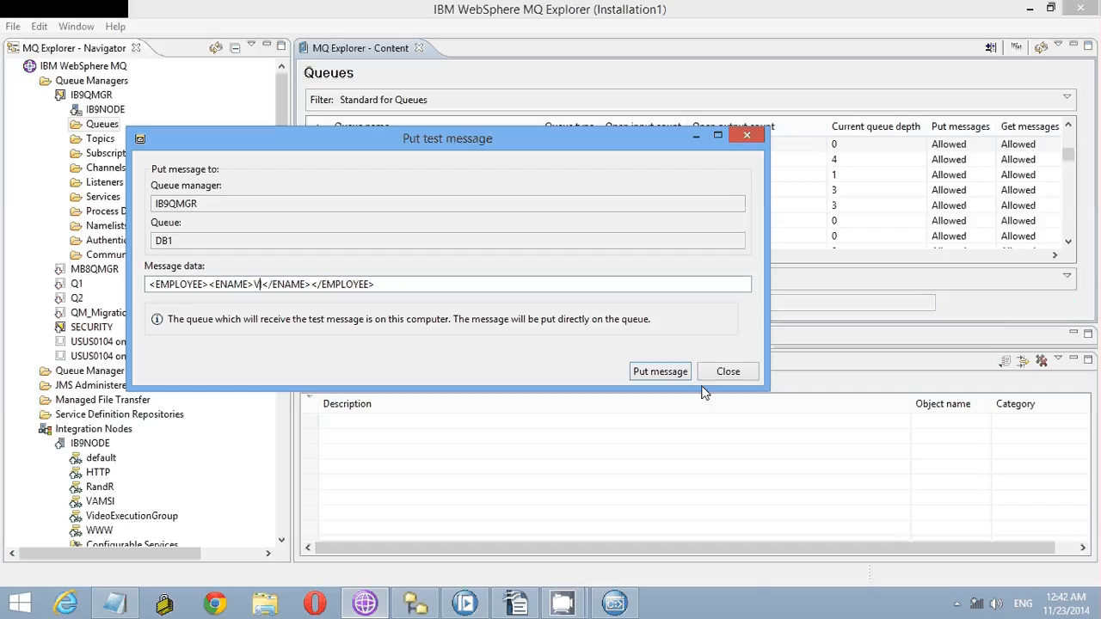
click(669, 372)
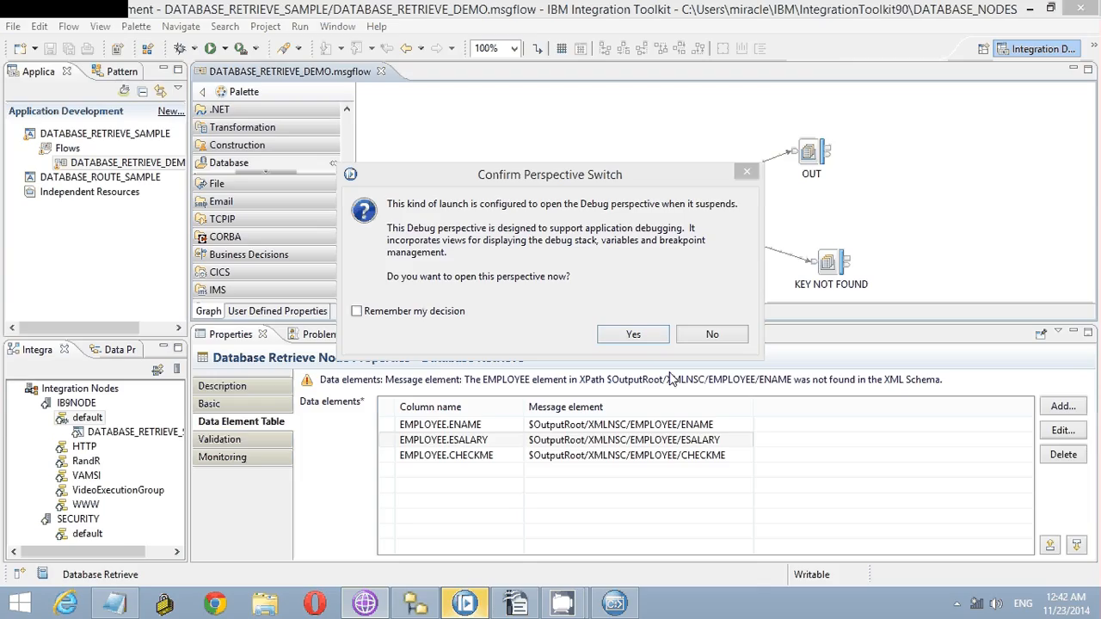
- Switch to Integration Toolkit's Debug perspective and step the VI message over the Database Retrieve node and the KEY NOT FOUND connection
click(633, 334)
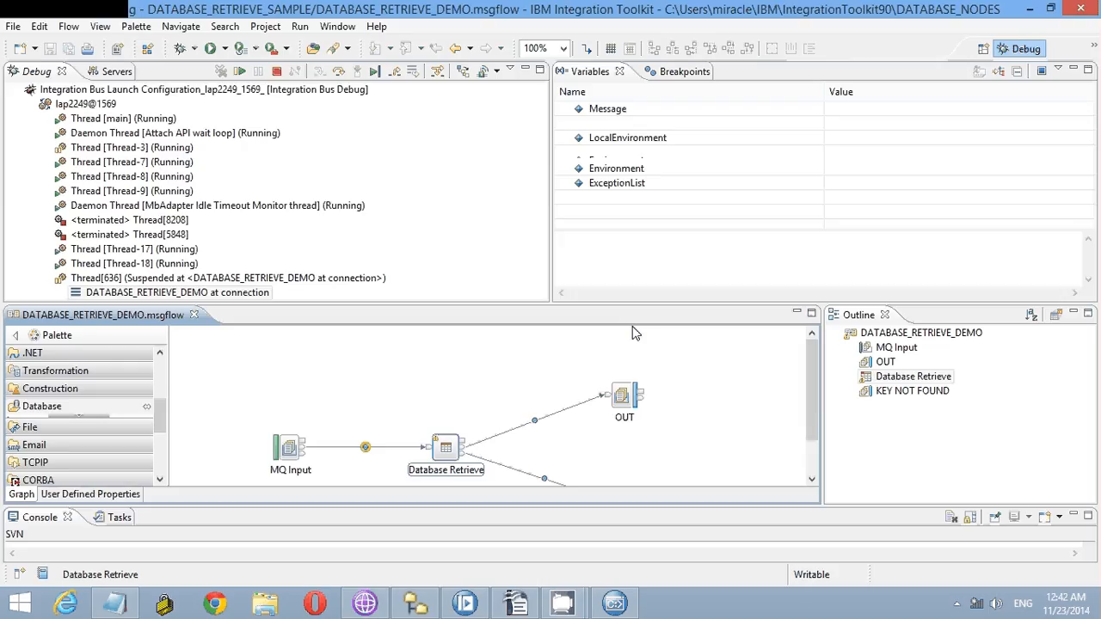
click(339, 72)
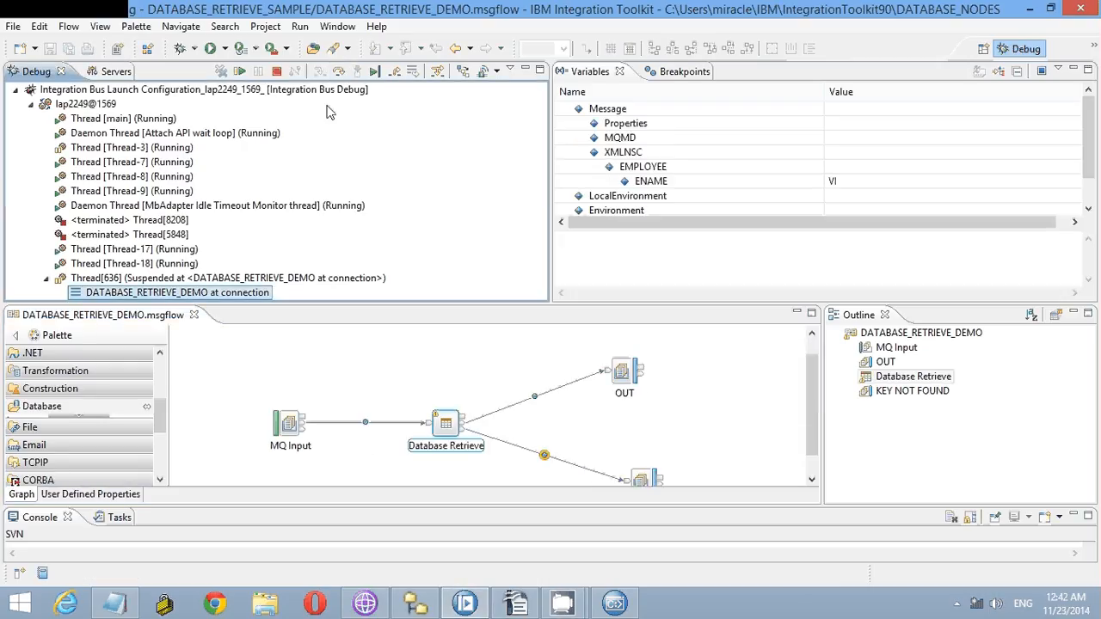
click(339, 72)
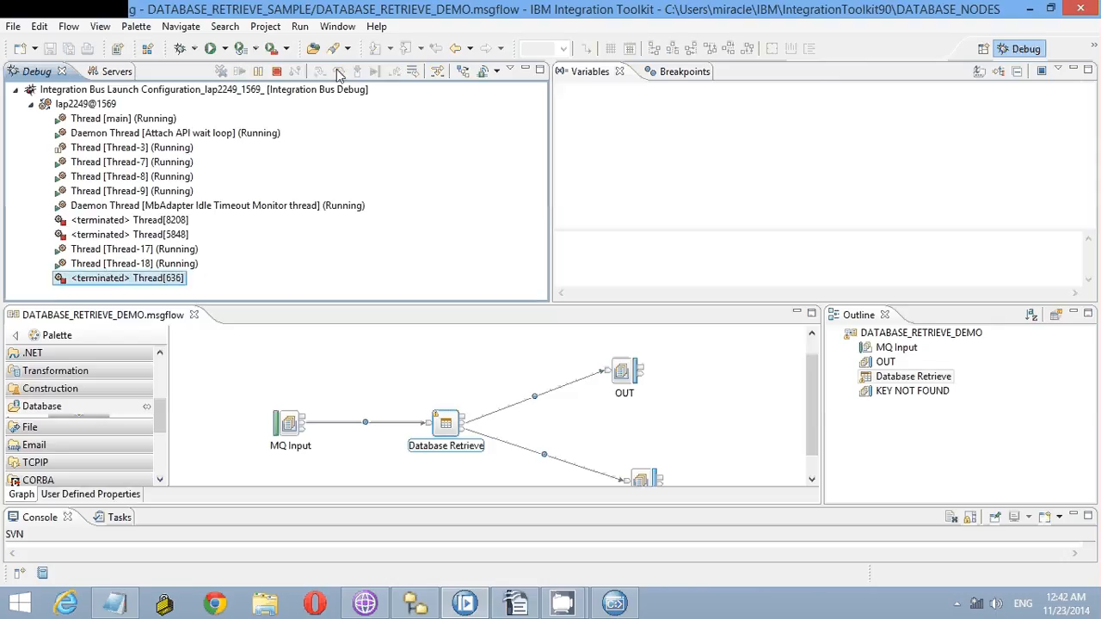
- Return to the Integration Development perspective, then switch to MQ Explorer and put an EMPLOYEE message with an empty ENAME element on queue DB1
click(1094, 48)
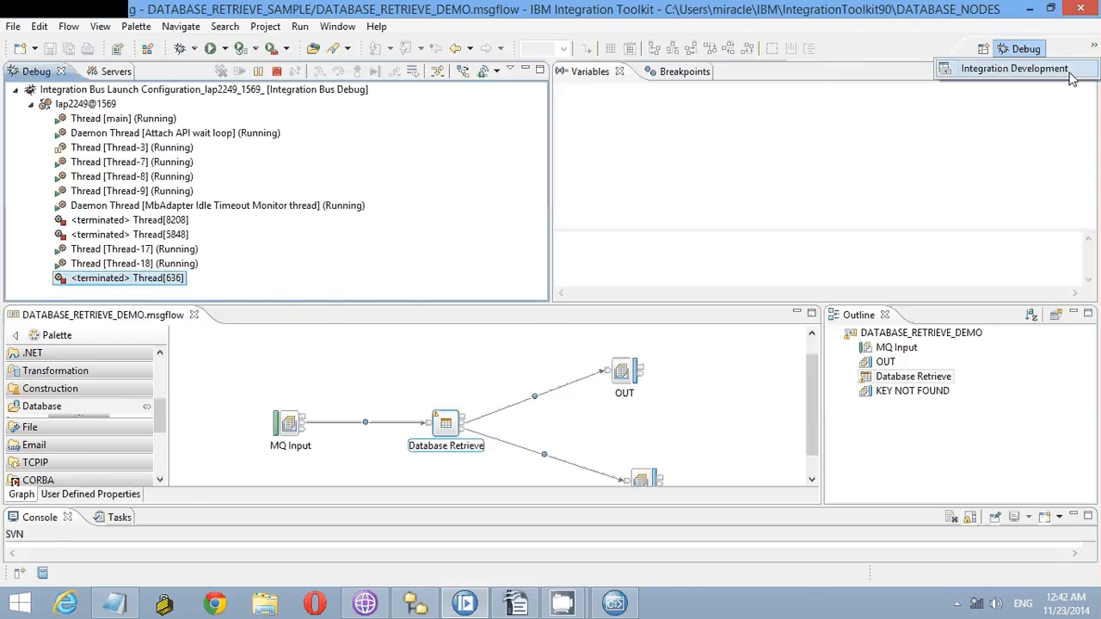
click(1015, 68)
click(360, 606)
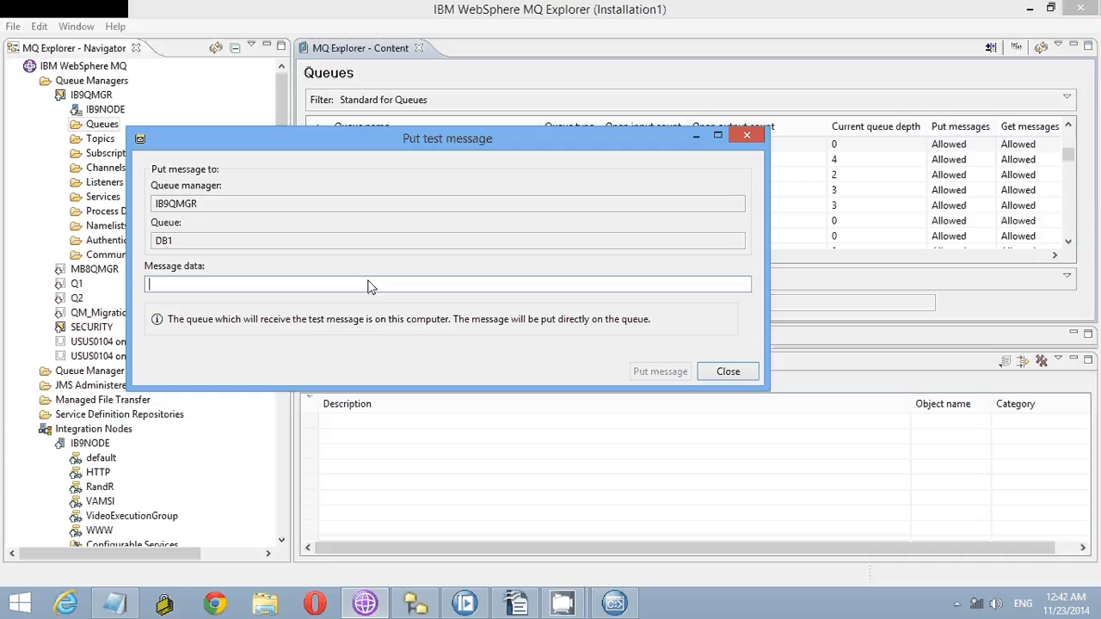
text(<EMPLOYEE><ENAME>VAMSI</ENAME></EMPLOYEE>)
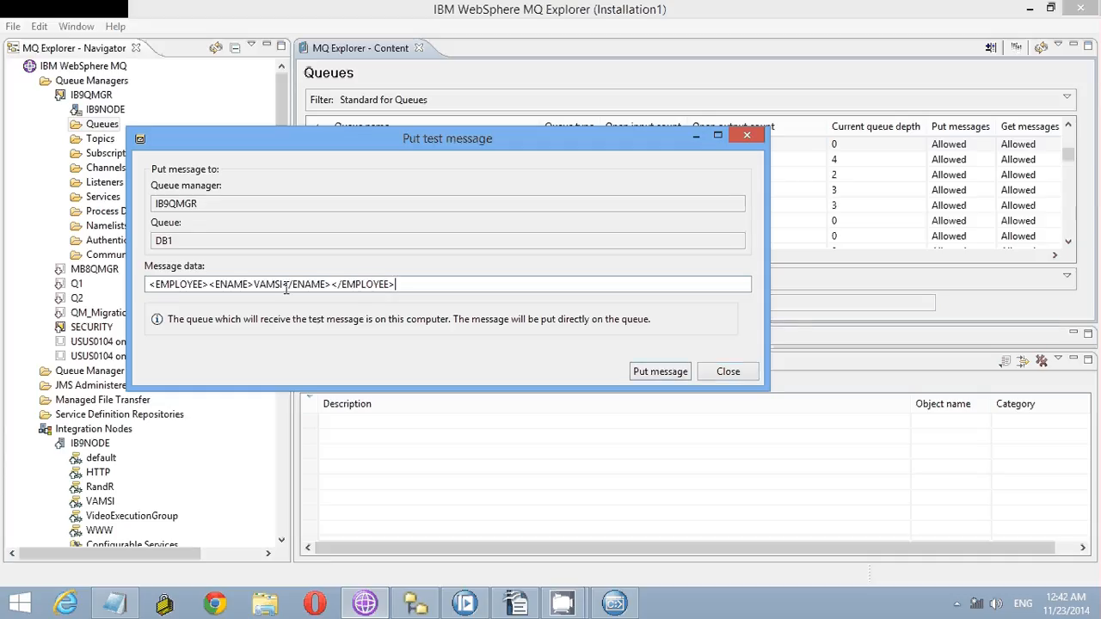
click(285, 286)
key(BackSpace)
key(BackSpace)
key(BackSpace)
key(BackSpace)
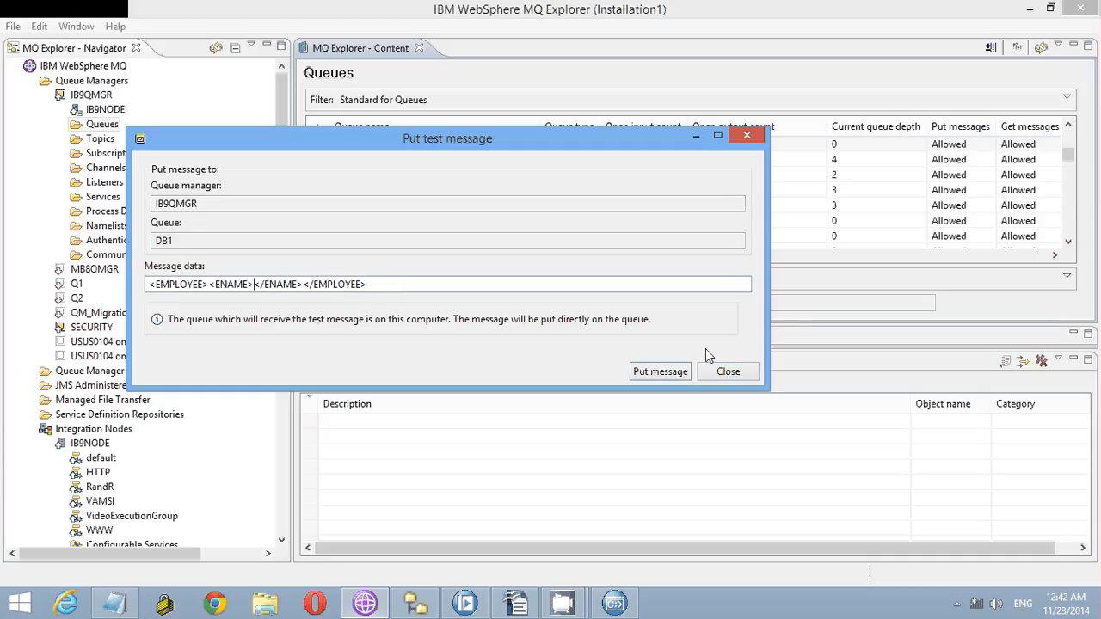
click(664, 371)
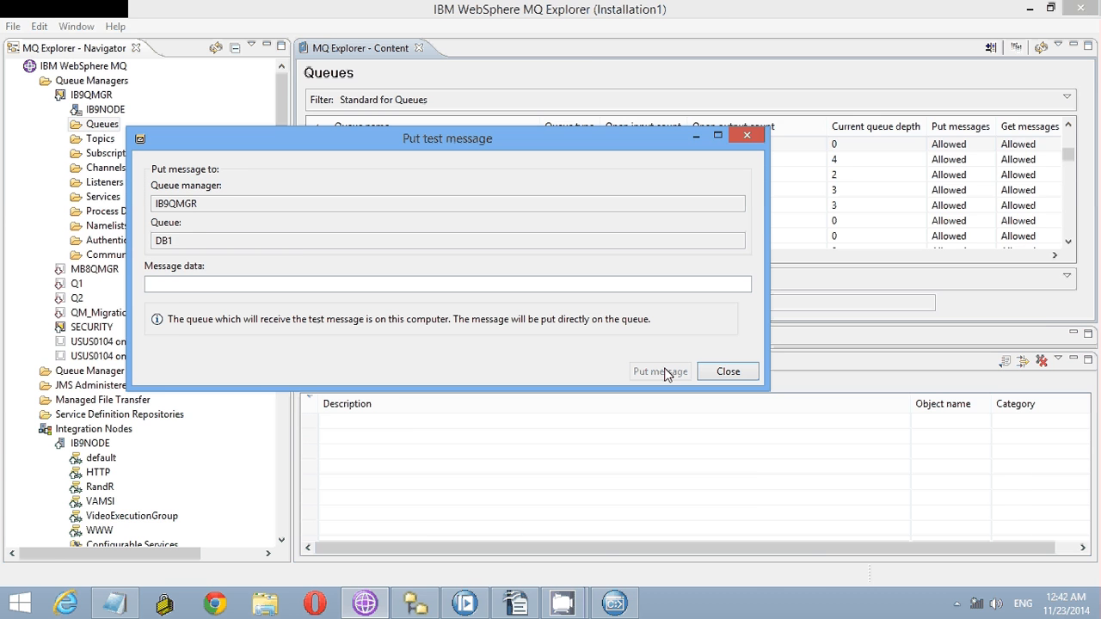
- Switch to Integration Toolkit's Debug perspective and step the empty-ENAME message over the Database Retrieve node and the KEY NOT FOUND connection
click(465, 603)
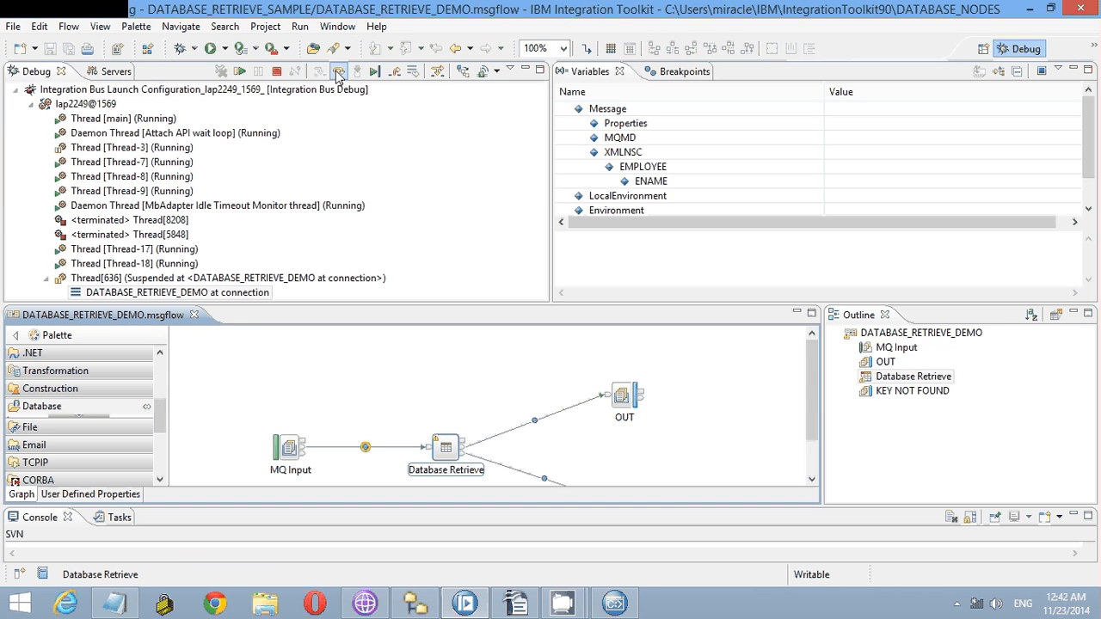
click(338, 72)
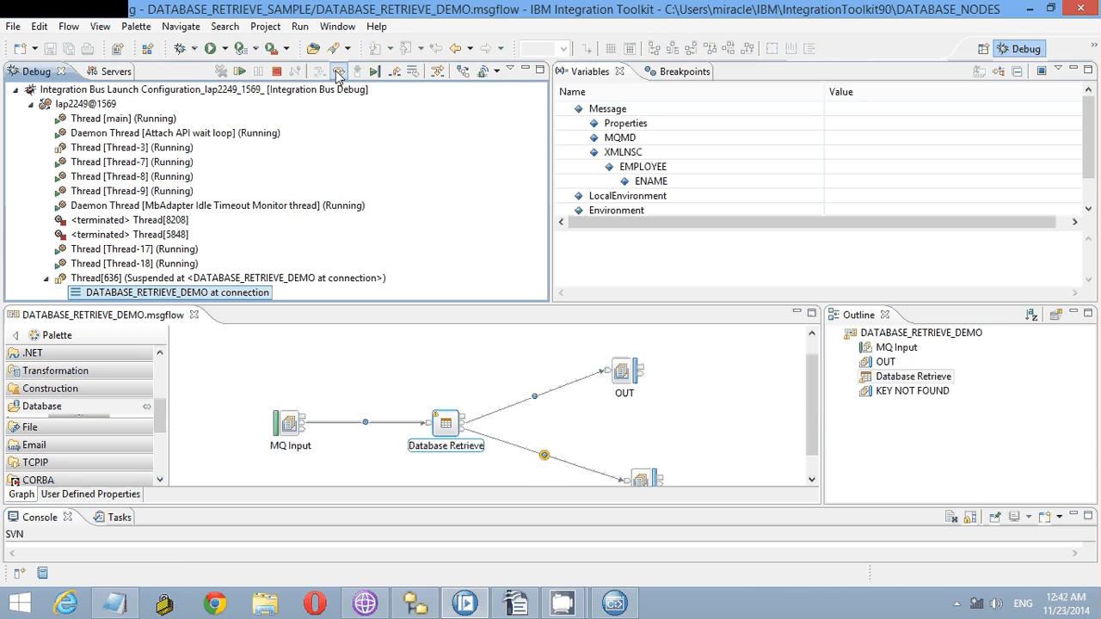
click(339, 77)
- Return to the Integration Development perspective, then switch to MQ Explorer and put the non-XML message DKFJSDF on queue DB1
click(1093, 49)
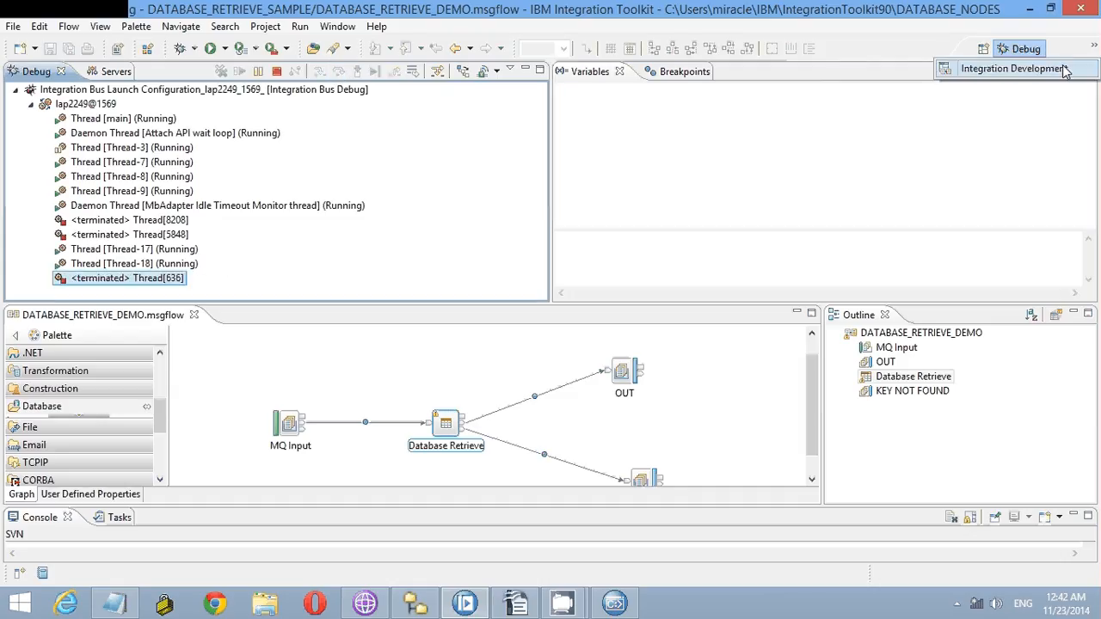
click(1012, 68)
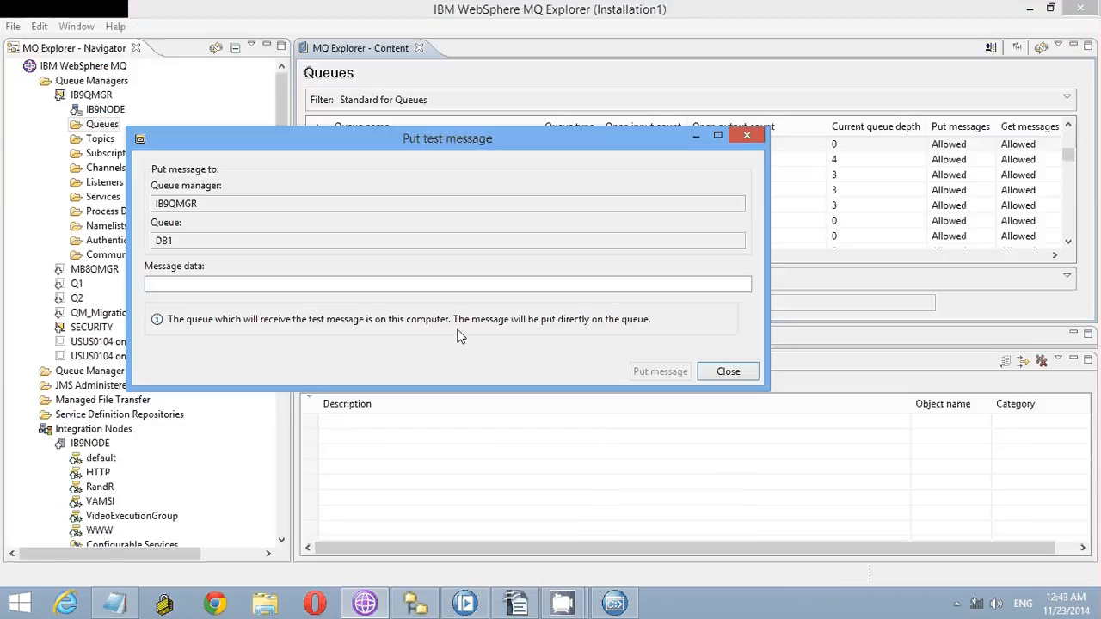
text(FJSDF)
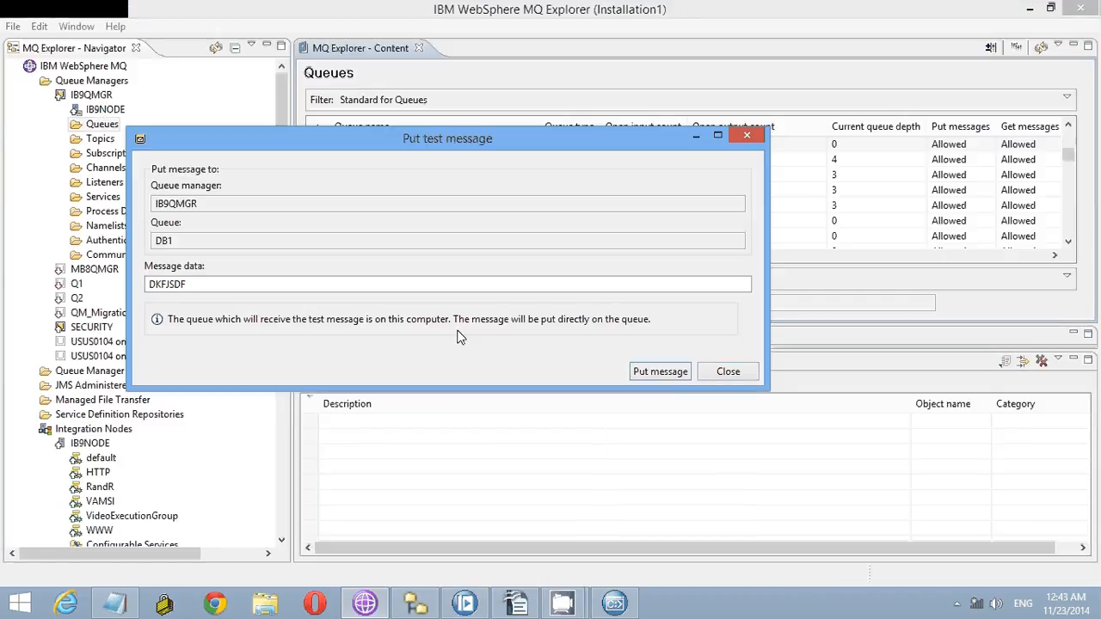
key(Return)
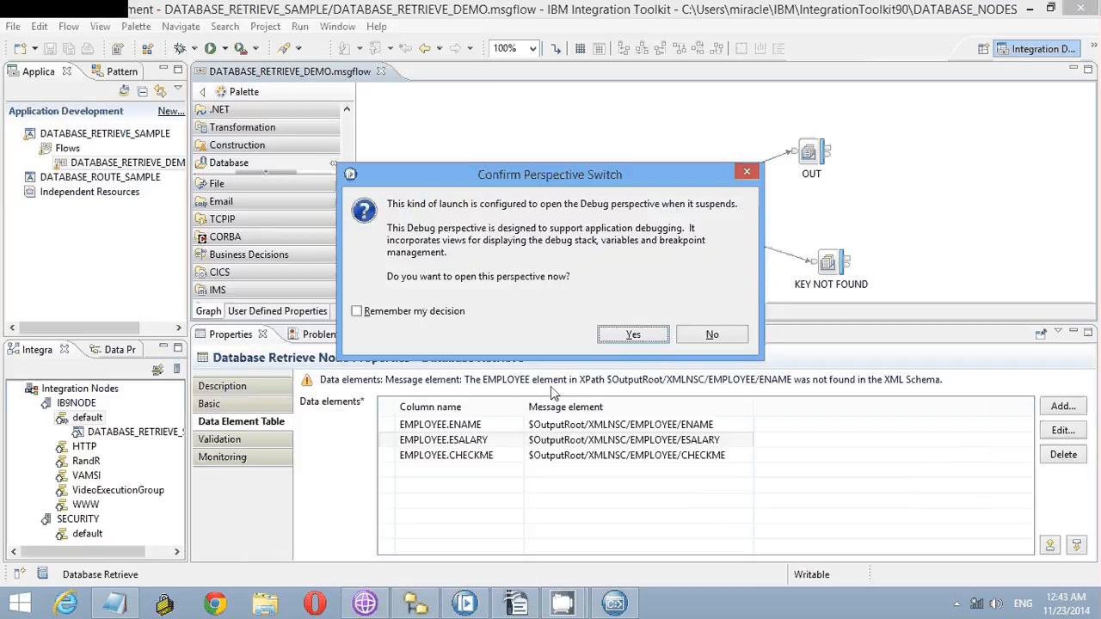
- Switch to the Debug perspective and run the non-XML message through the Database Retrieve node until the flow finishes, closing the DatabaseRetrieveNode.evaluate source editor
click(616, 338)
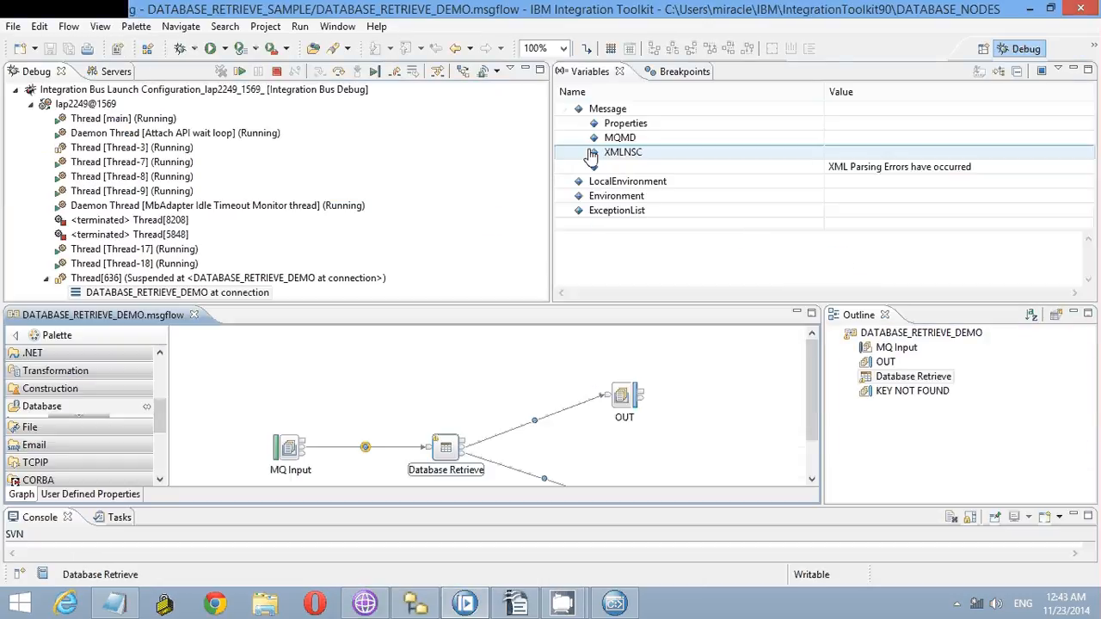
click(336, 76)
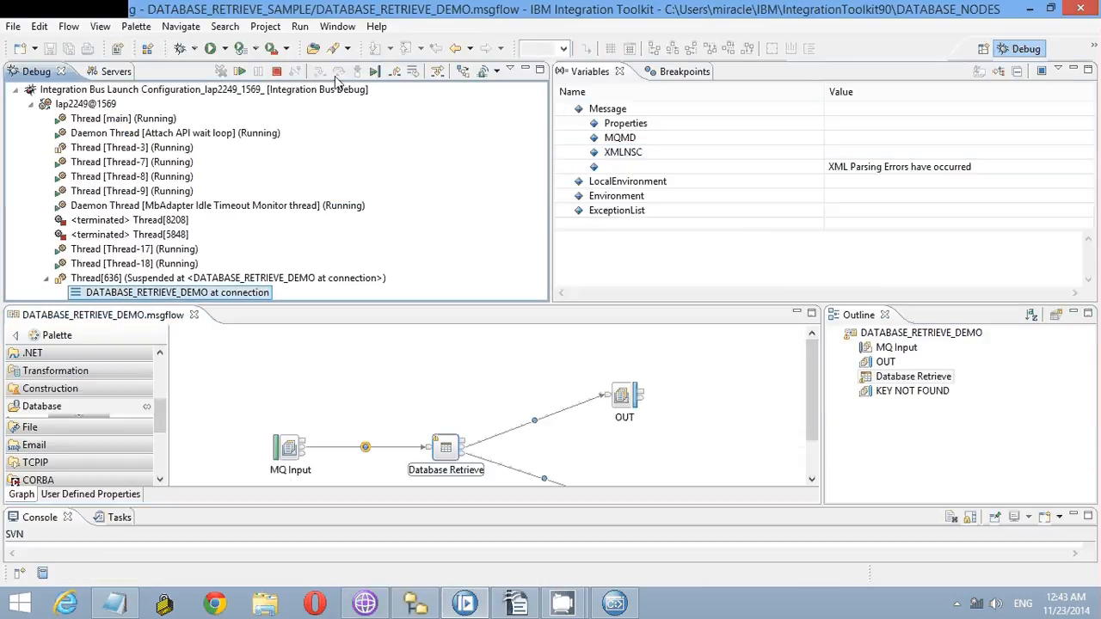
click(240, 74)
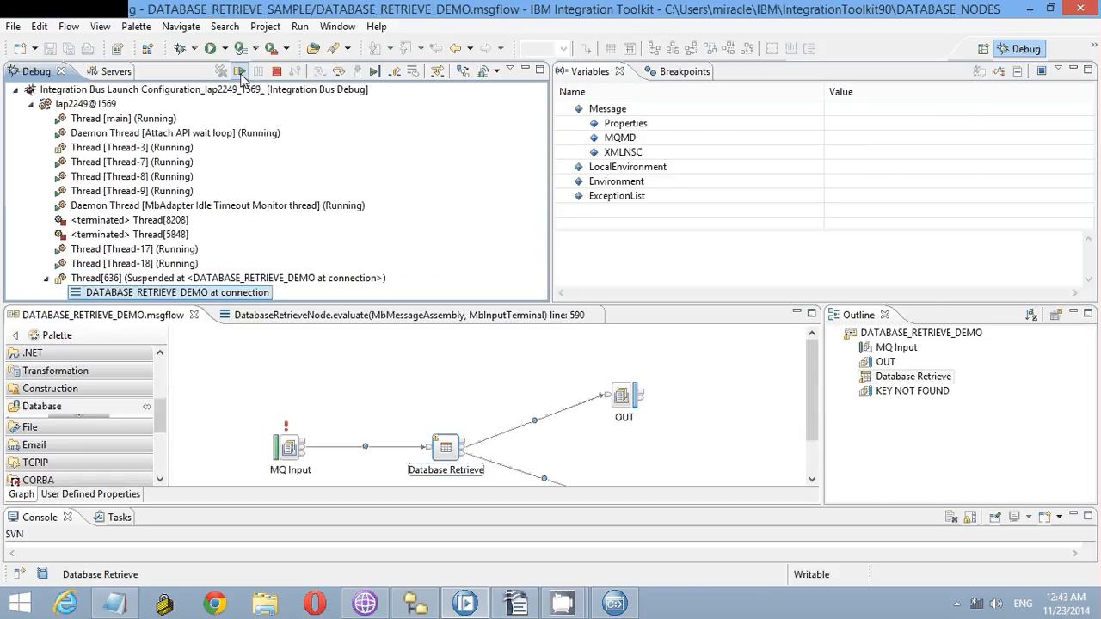
click(594, 316)
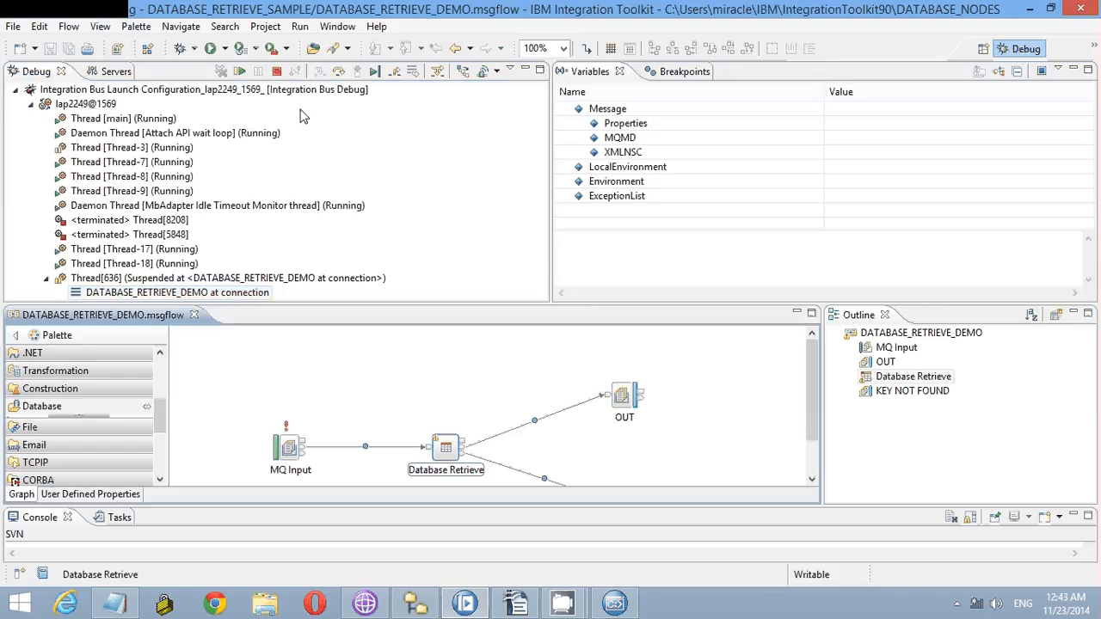
click(339, 72)
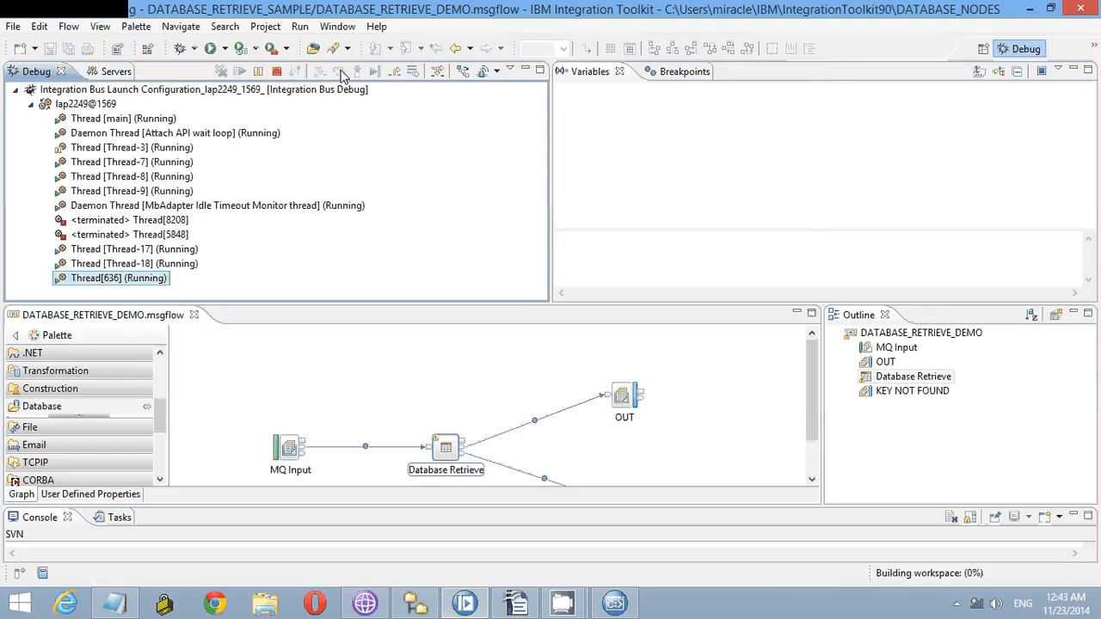
- Return to the Integration Development perspective to review the Database Retrieve node's Basic properties, and minimize all windows to show the desktop
click(1093, 49)
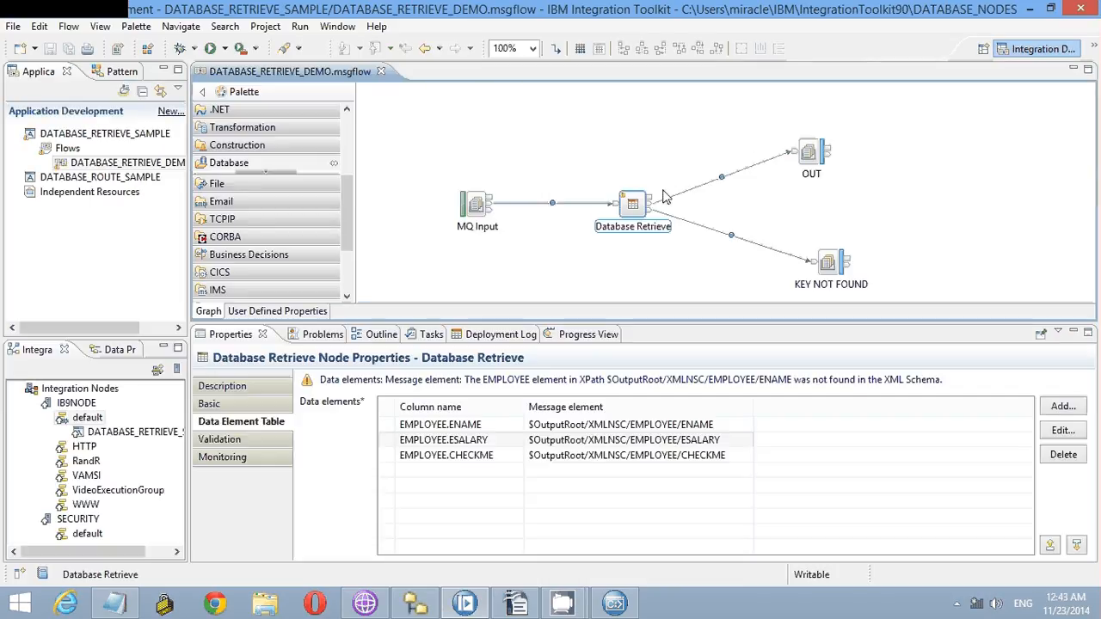
click(264, 417)
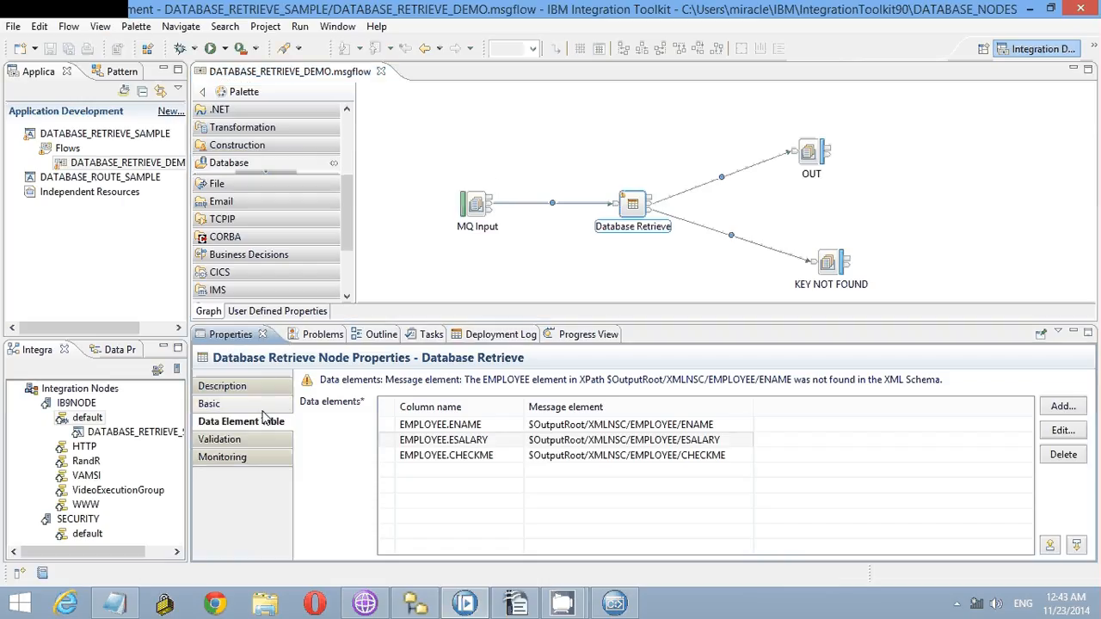
click(258, 405)
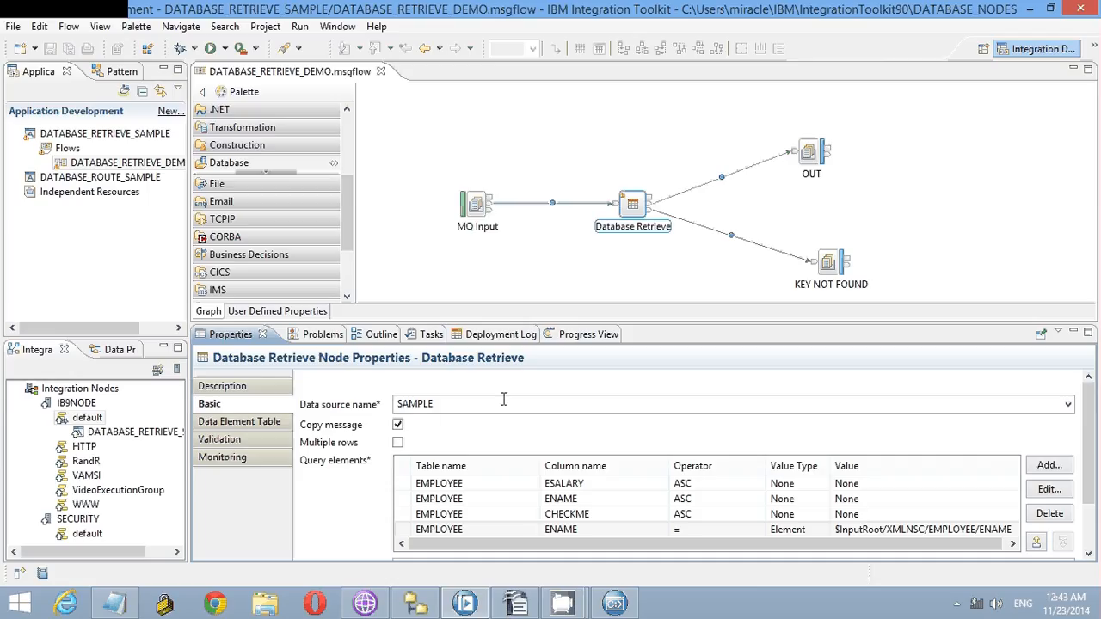
key(super+d)
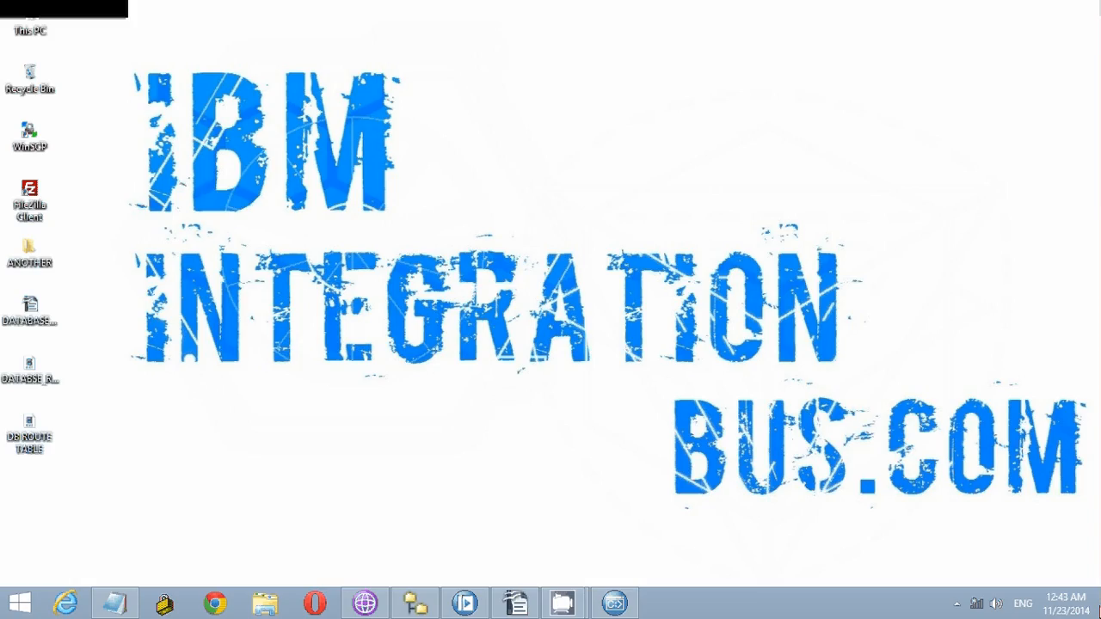